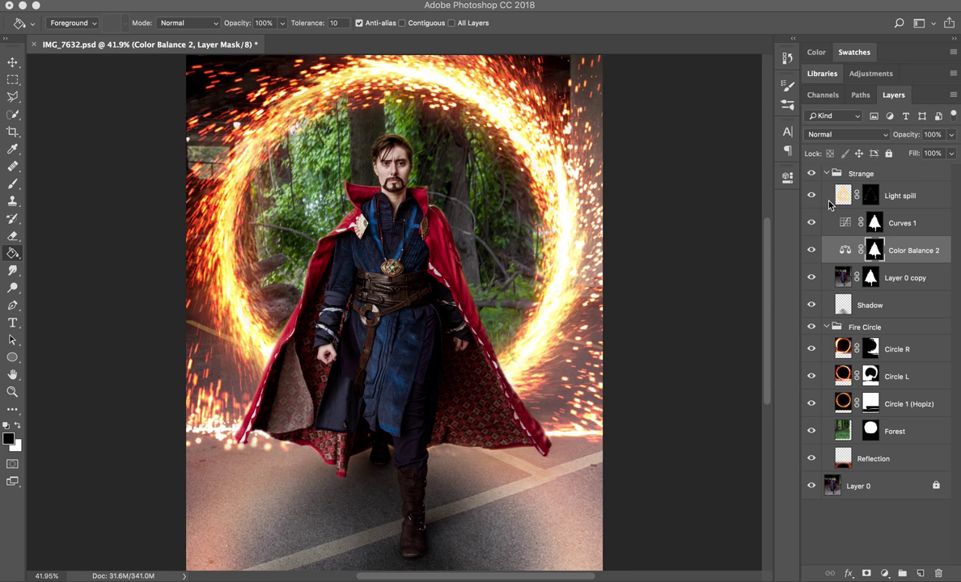
Hide all layers inside the Strange and Fire Circle groups and select the original photo on Layer 0
left_click_drag(811, 194, 812, 463)
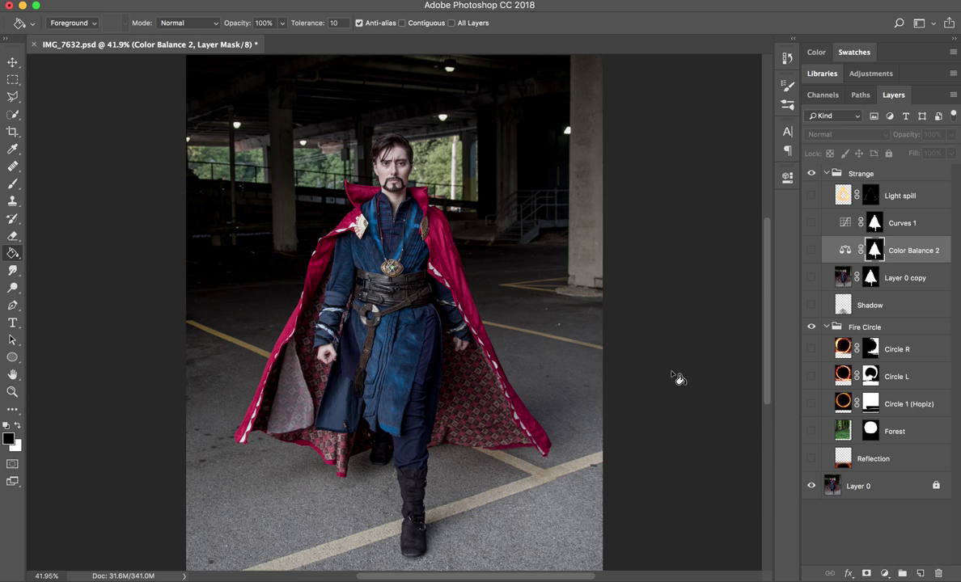
left_click(907, 486)
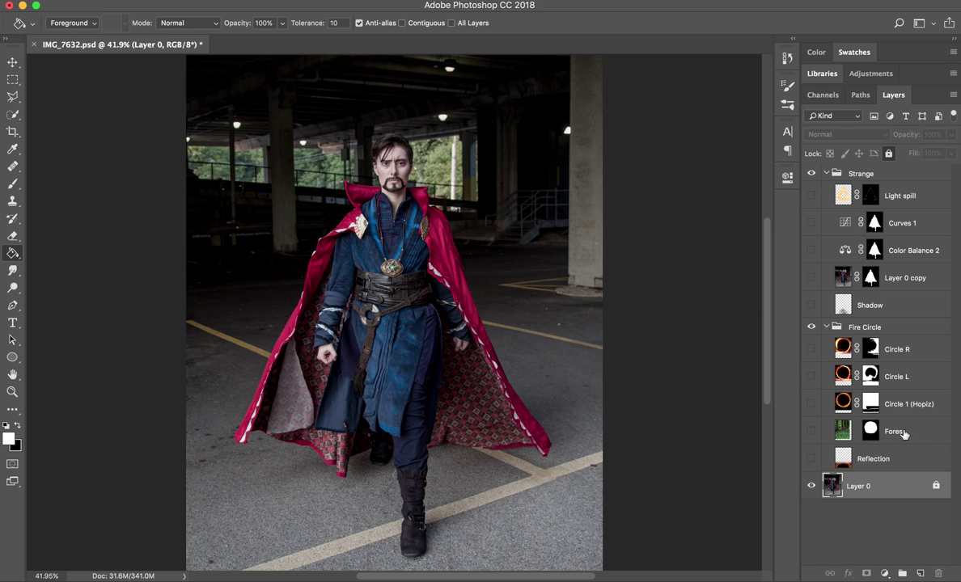
Show Layer 0 copy with Layer 0 hidden to view the masked cutout, and restore both layers' visibility
left_click(841, 280)
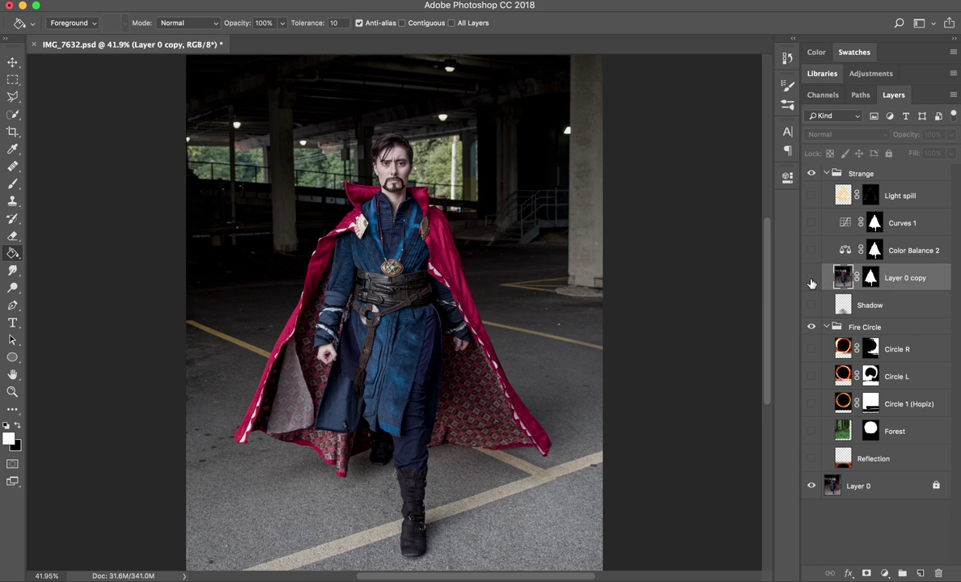
left_click(811, 279)
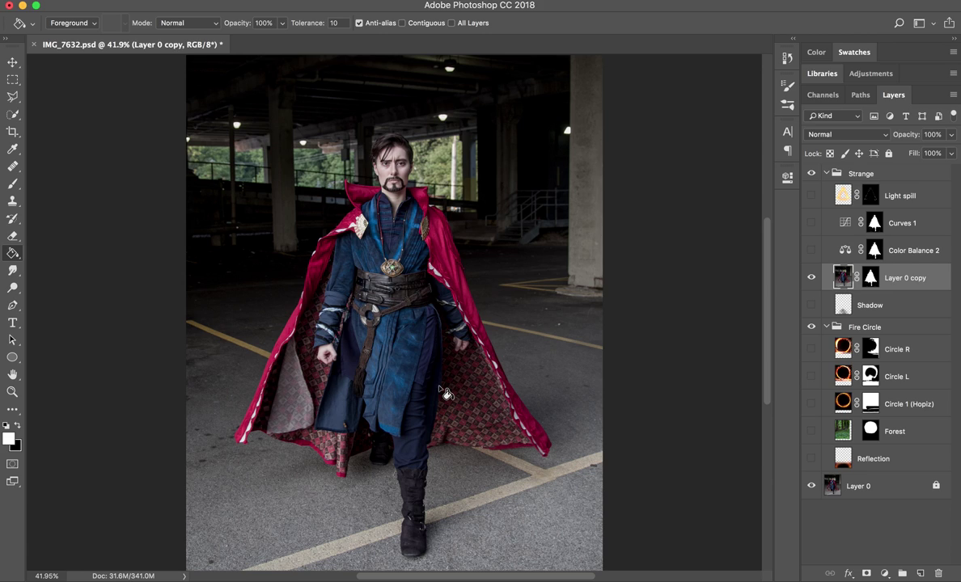
left_click(851, 494)
left_click(810, 491)
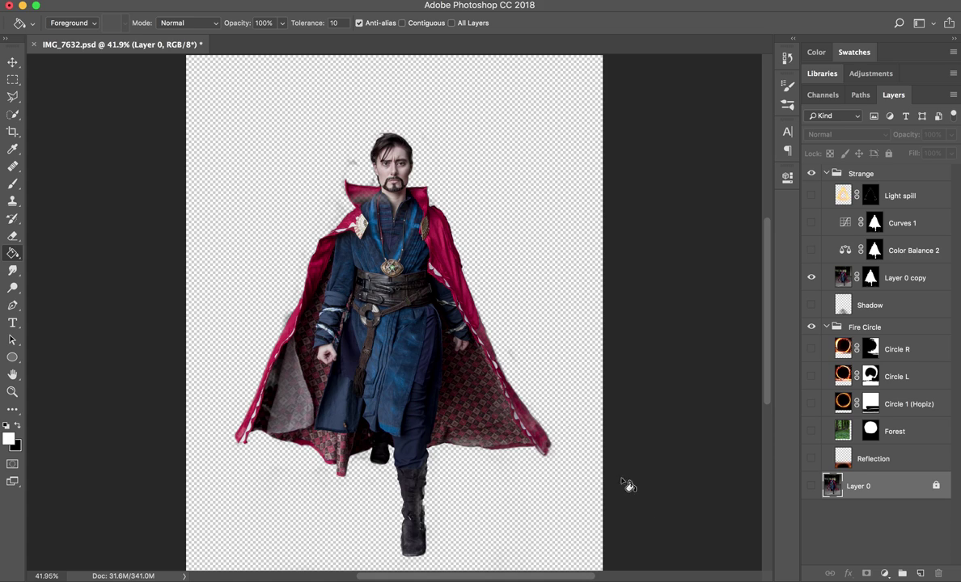
left_click(811, 486)
left_click(811, 277)
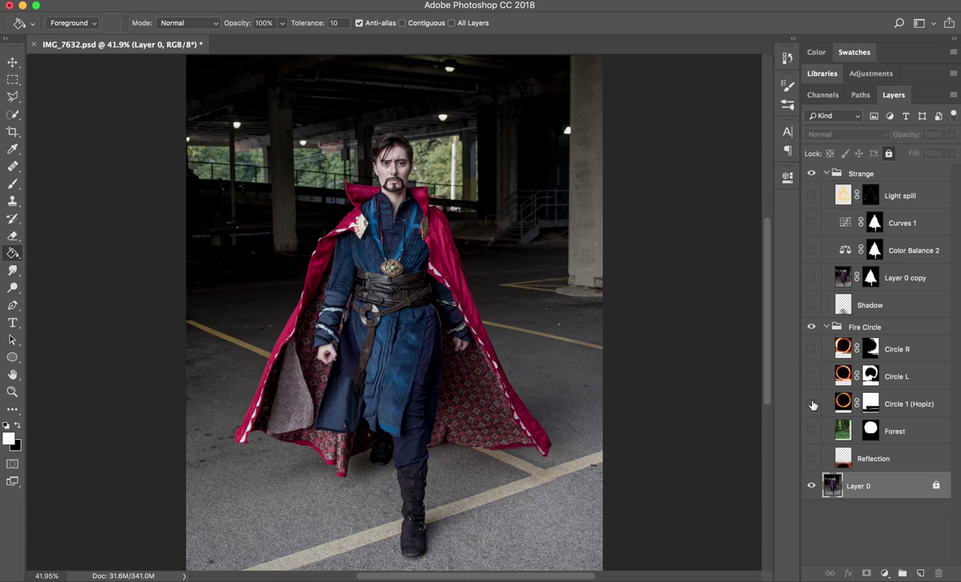
Show the Circle 1 (Hopiz) layer and temporarily disable its layer mask to compare the ring with and without masking
left_click(898, 404)
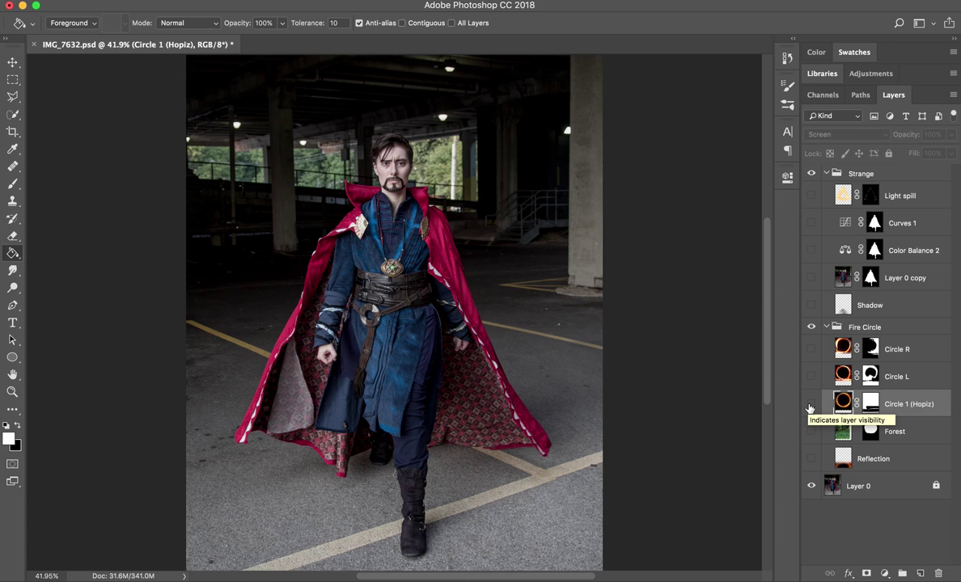
left_click(811, 405)
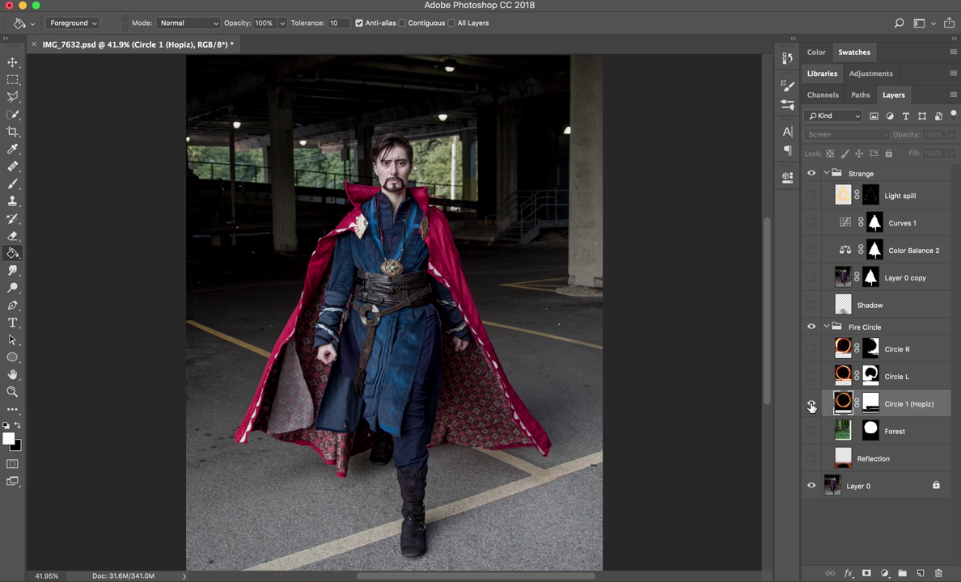
left_click(870, 404)
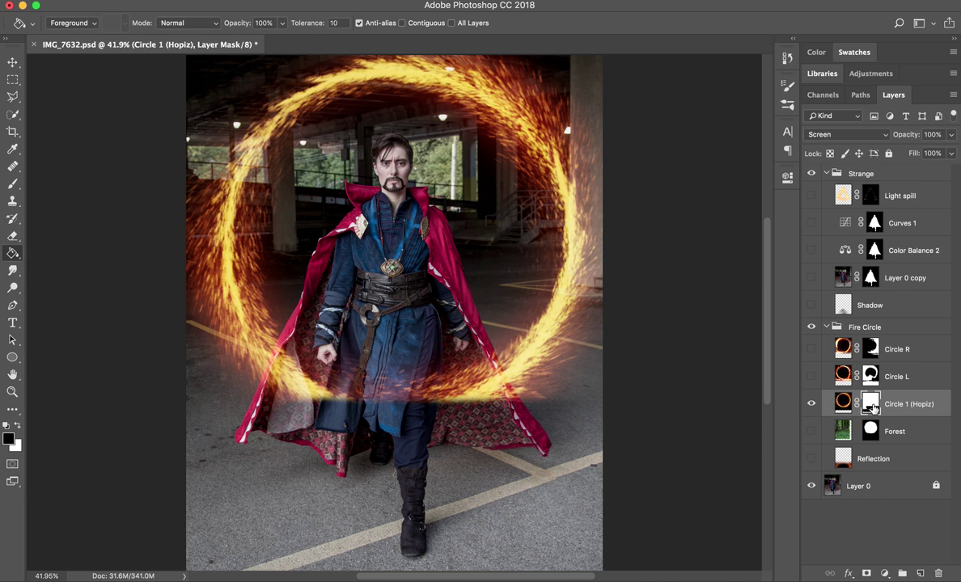
right_click(870, 404)
left_click(861, 410)
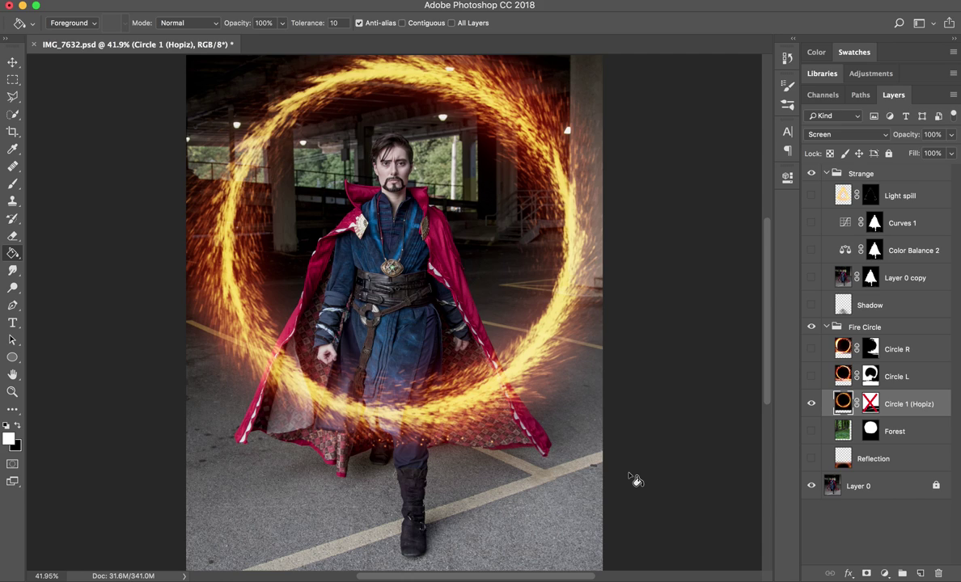
left_click(870, 403, "shift")
key("x")
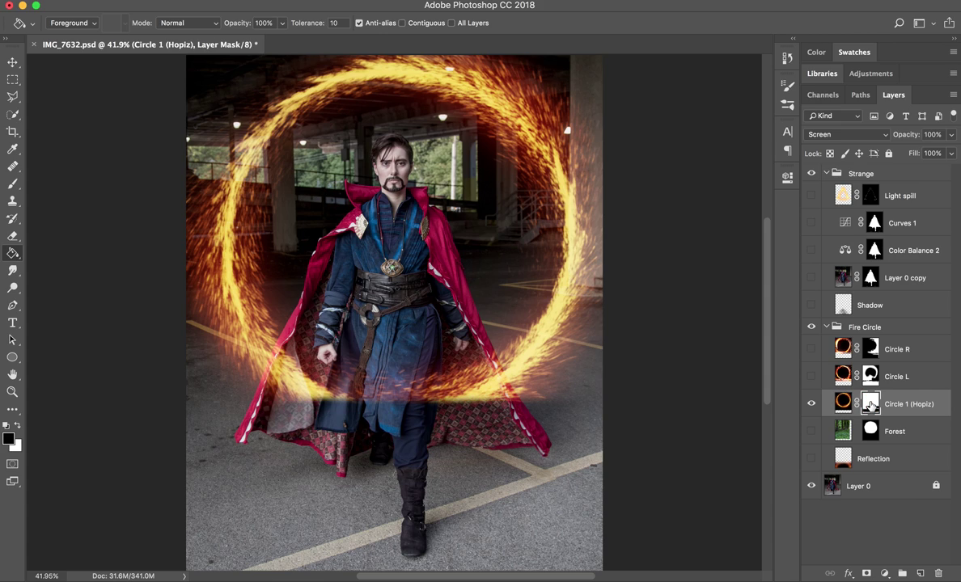
Show the Circle L layer and hide Circle 1 (Hopiz) to view the left sparks alone
left_click(922, 377)
left_click(915, 348)
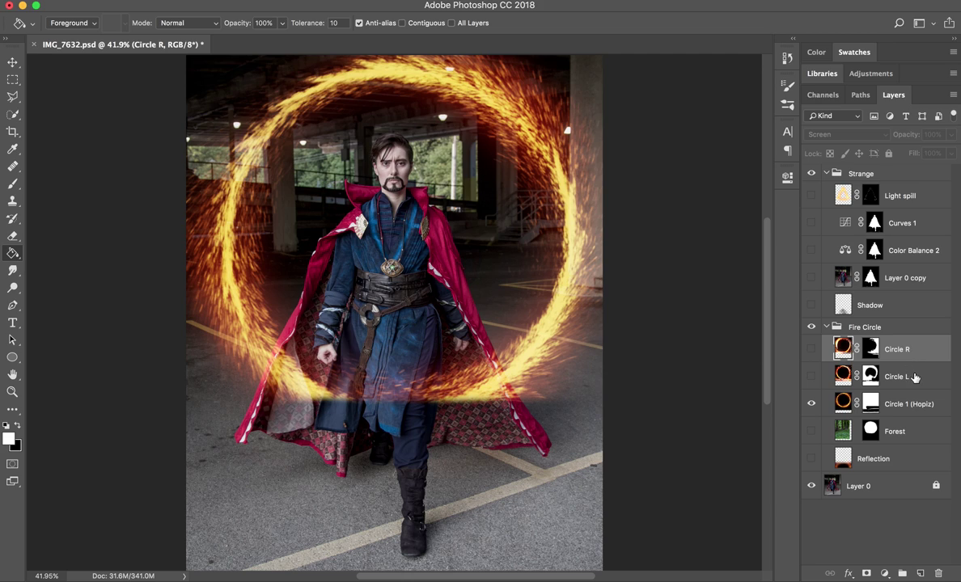
left_click(914, 377)
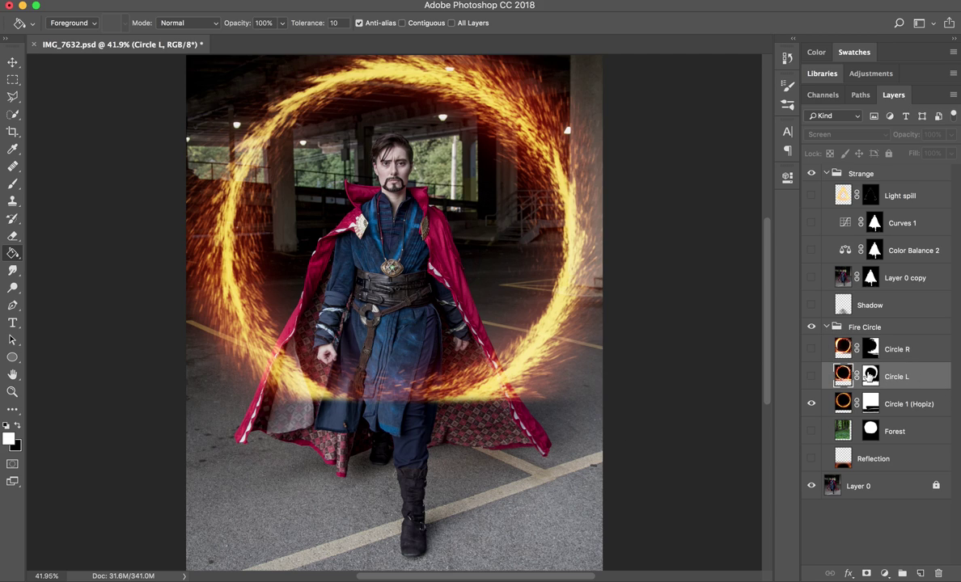
left_click(811, 378)
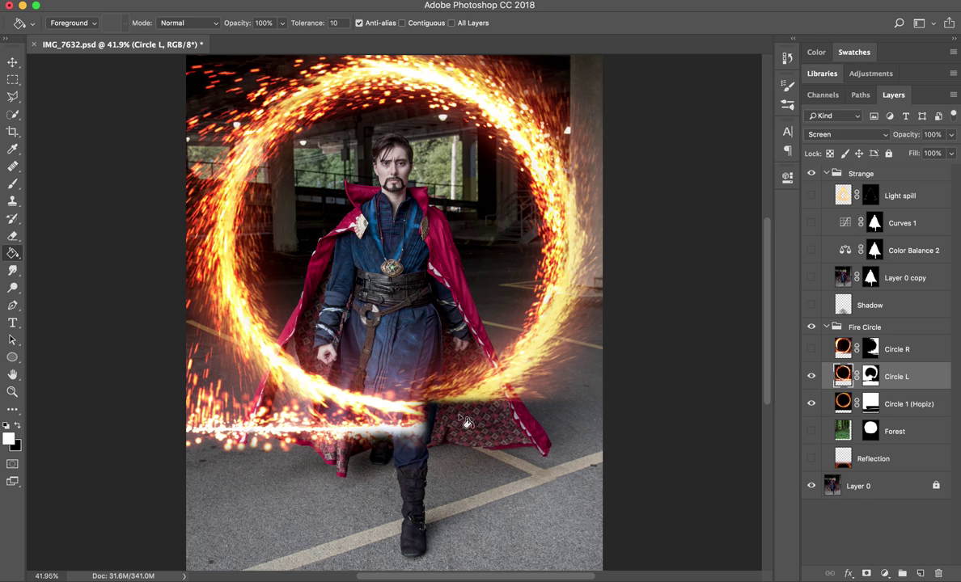
left_click(495, 385)
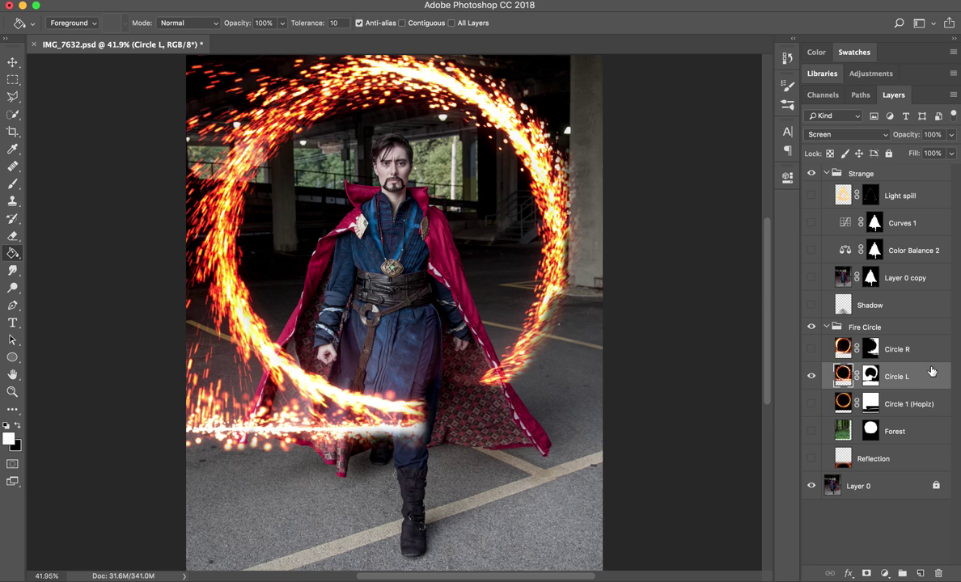
Disable the Circle L layer mask to view the unmasked sparks, and re-enable it
left_click(870, 376)
right_click(869, 375)
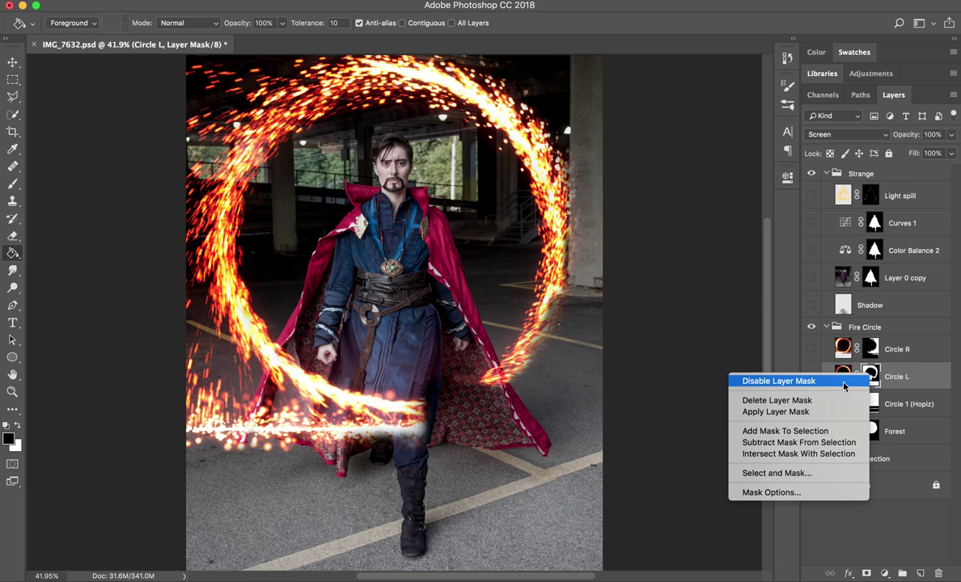
left_click(844, 385)
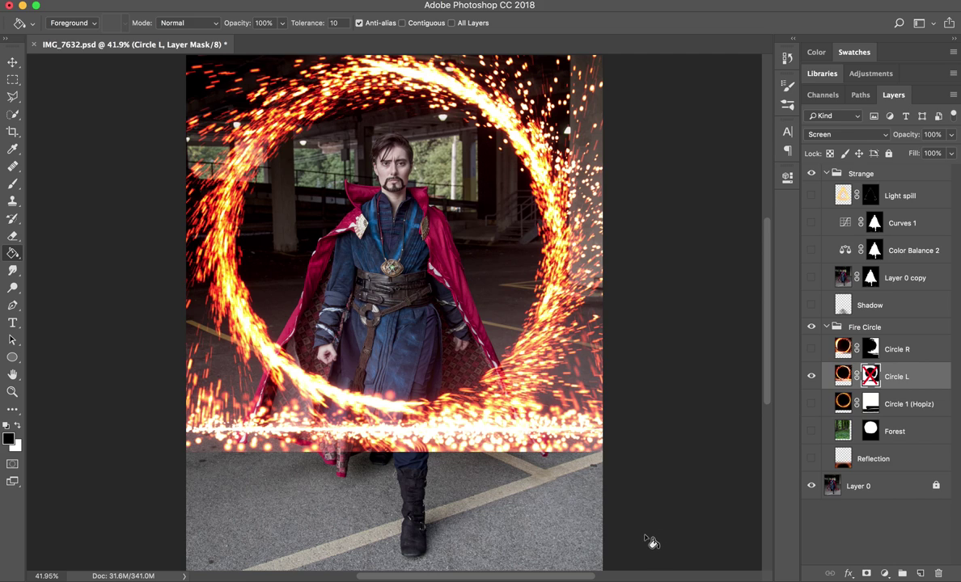
left_click(870, 376, "shift")
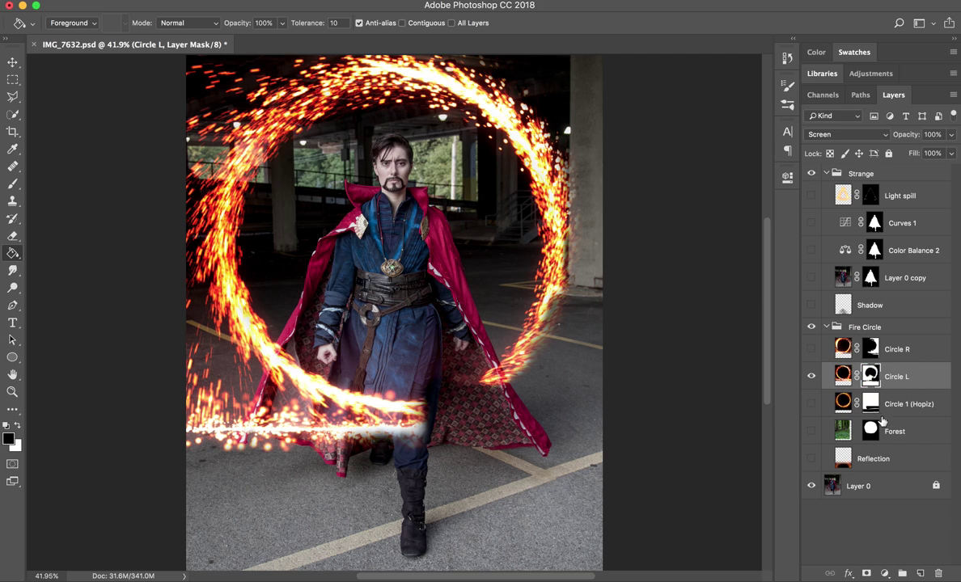
Show Circle R and toggle Circle L and Circle 1 (Hopiz) to compare how the three fire layers combine, leaving all three visible
left_click(811, 349)
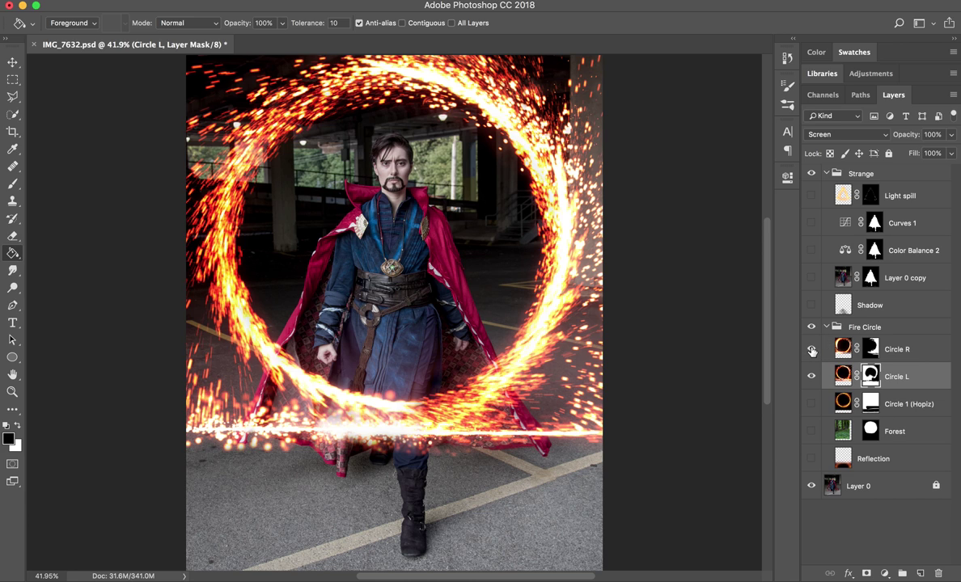
left_click(811, 404)
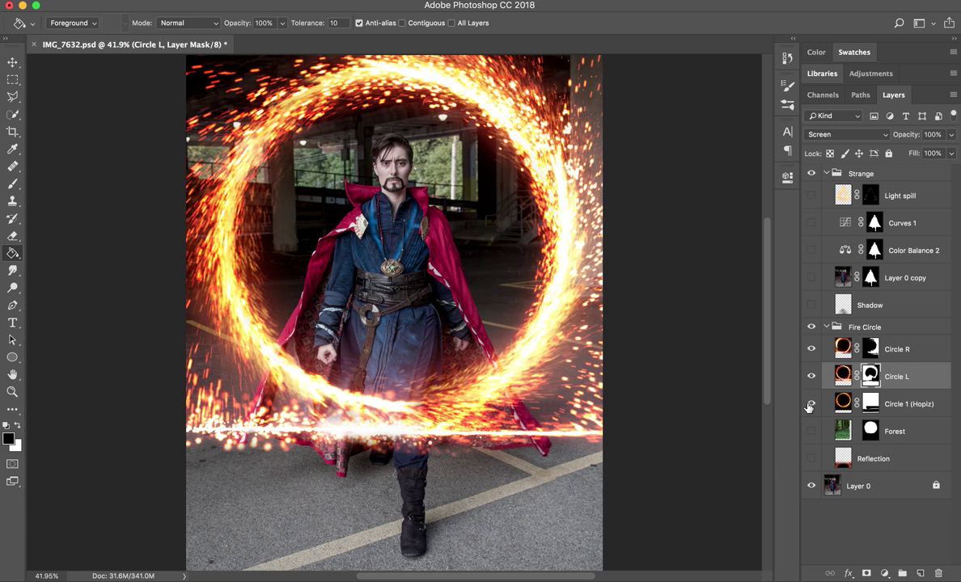
left_click(823, 357)
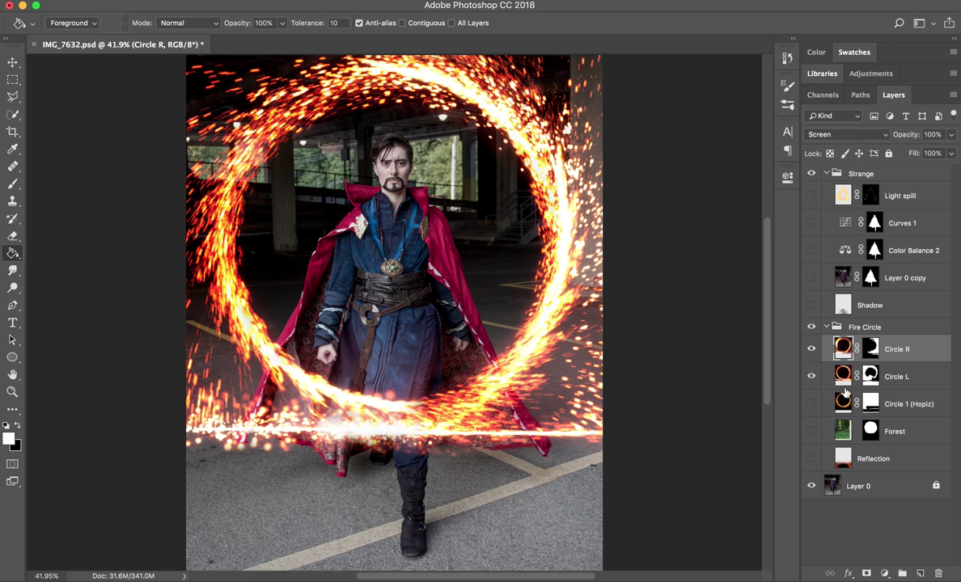
left_click(811, 378)
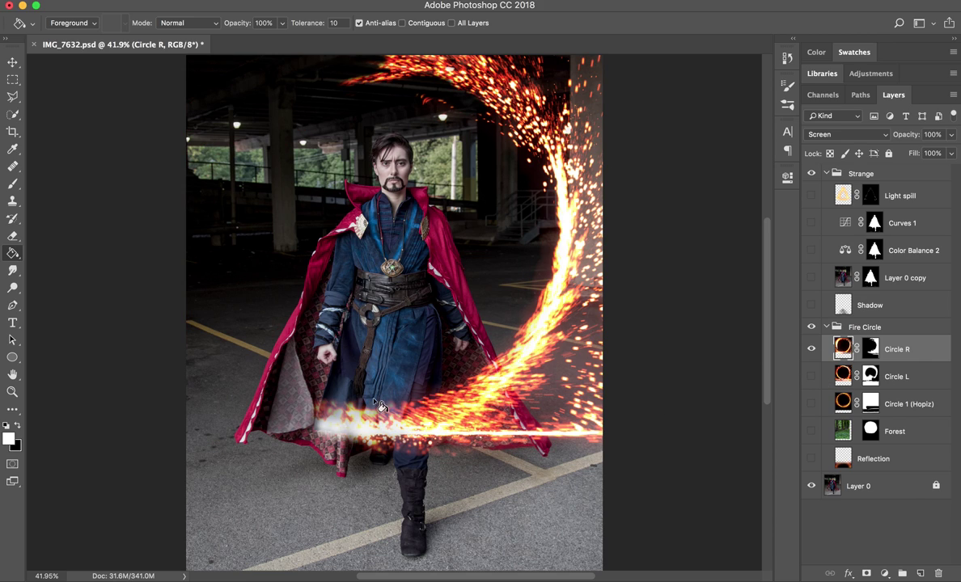
left_click(811, 376)
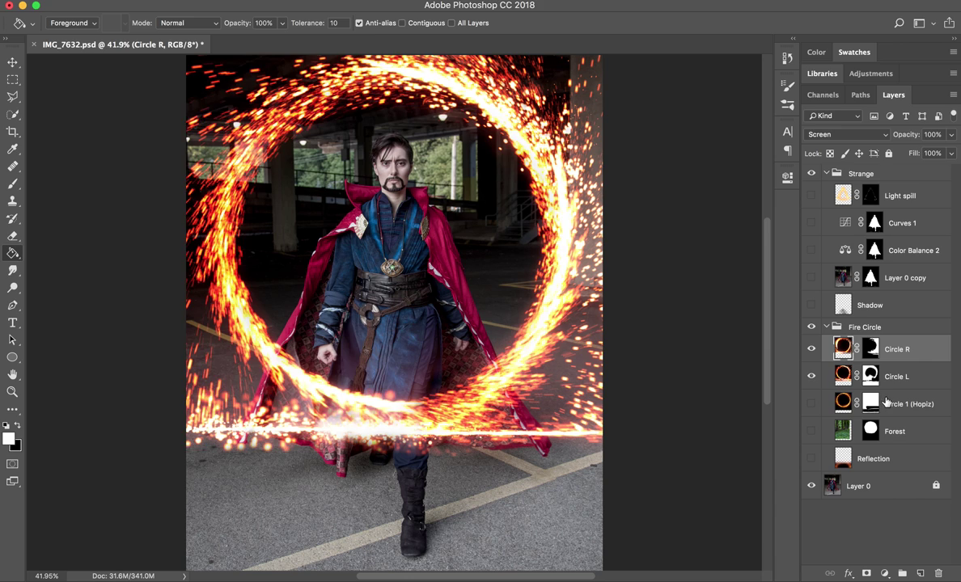
left_click(882, 377)
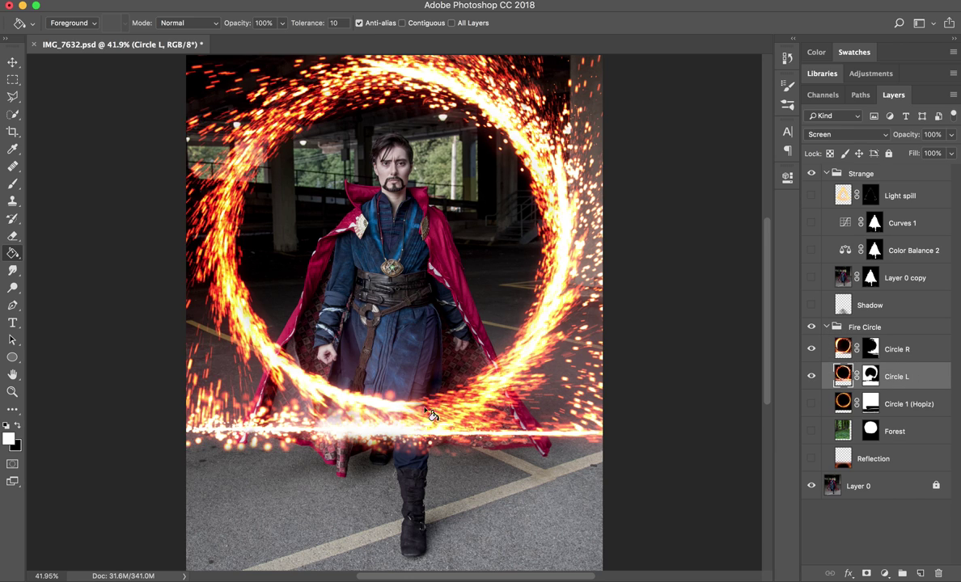
left_click(811, 404)
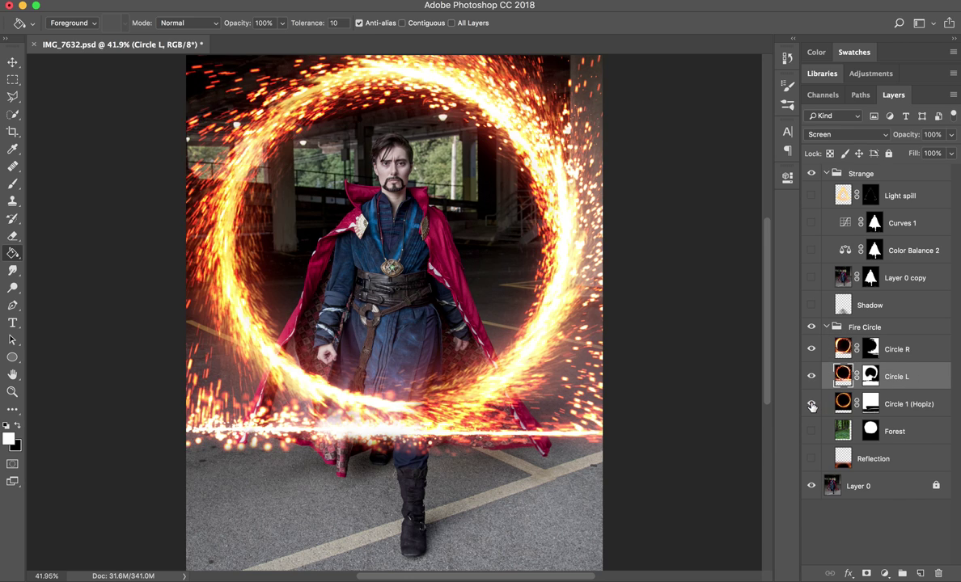
Check the blend mode of the Circle R layer without changing it
left_click(930, 404)
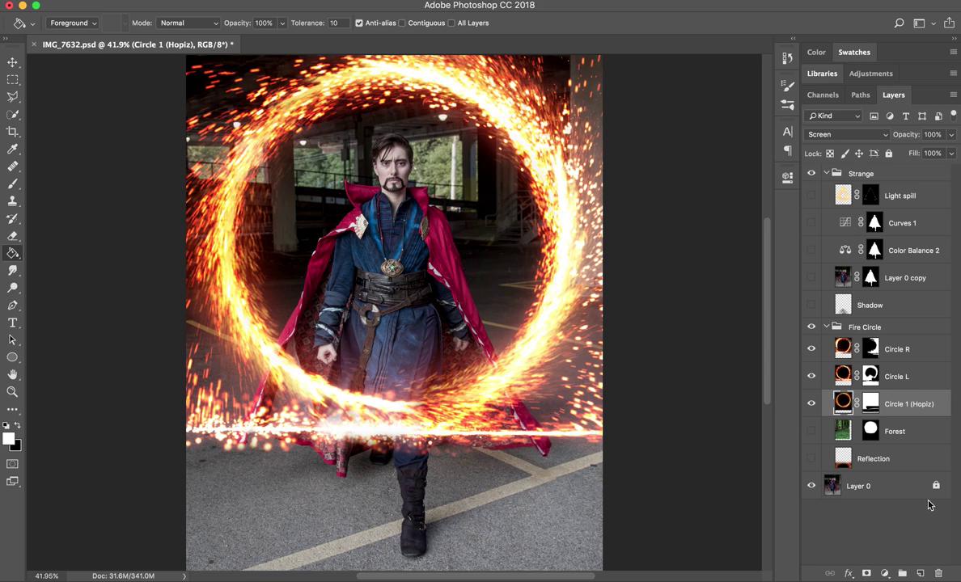
left_click(935, 351)
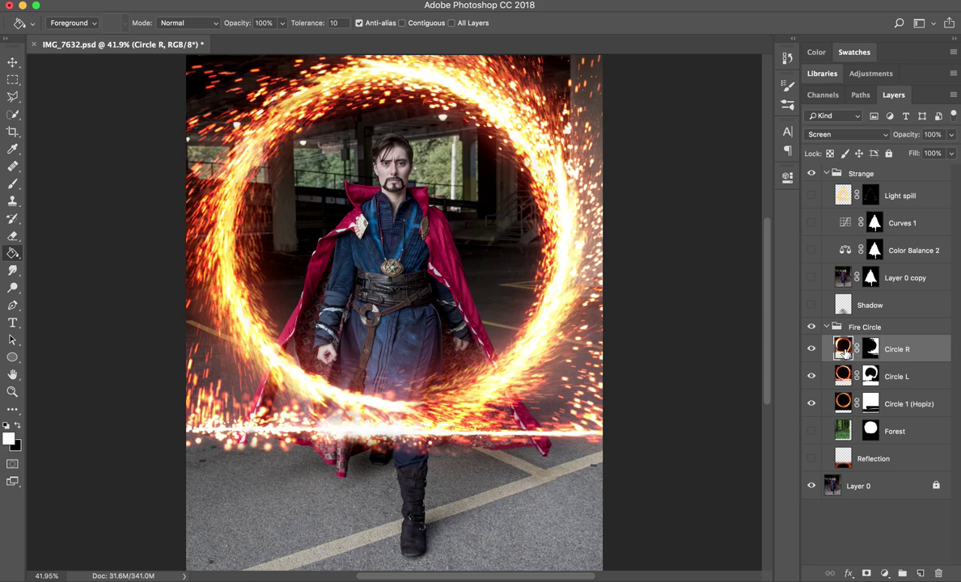
left_click(862, 136)
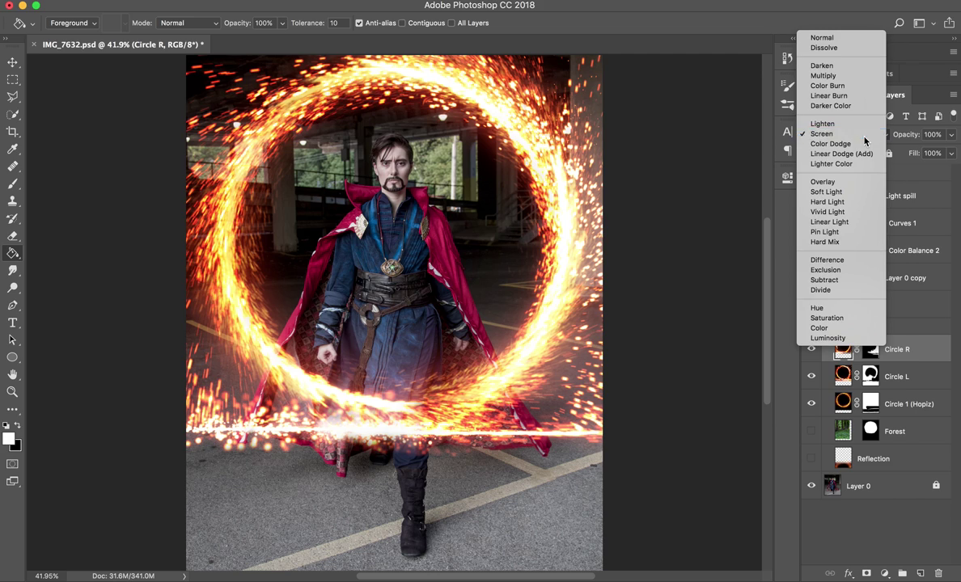
left_click(863, 137)
left_click(864, 137)
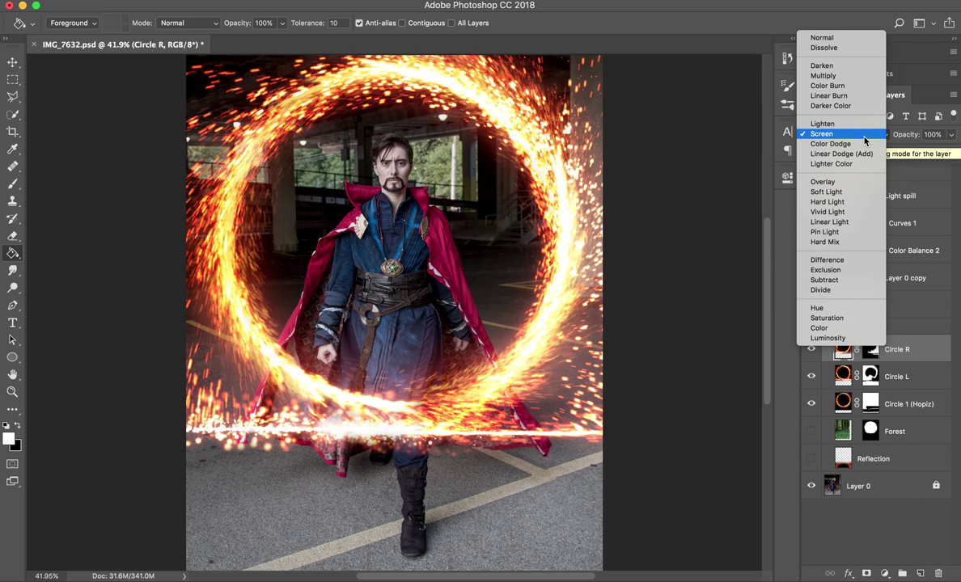
key("Escape")
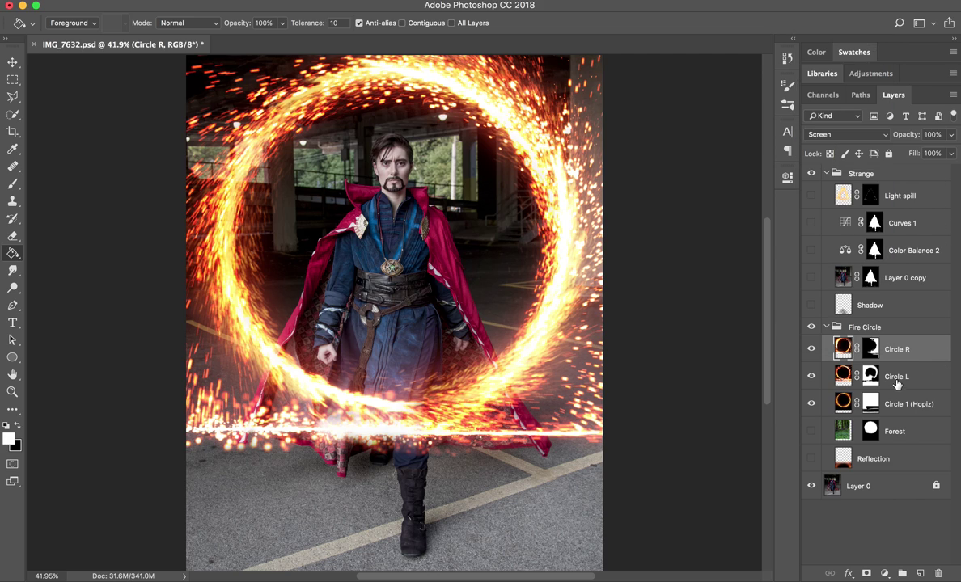
Hide the Circle R and Circle L layers and select Circle 1 (Hopiz)
left_click(811, 349)
left_click(811, 377)
left_click(913, 404)
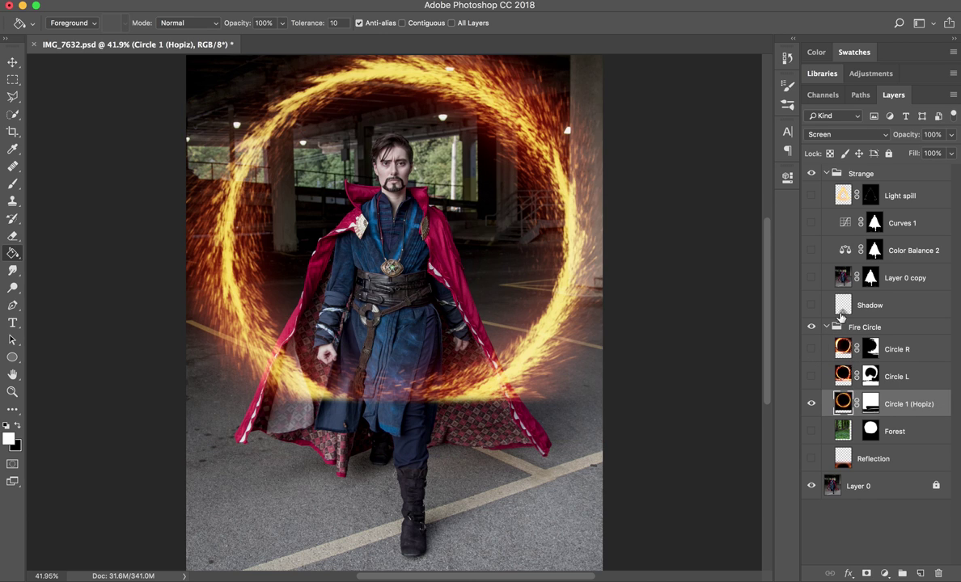
Switch the Circle 1 (Hopiz) blend mode to Normal for comparison, and set it back to Screen
left_click(819, 135)
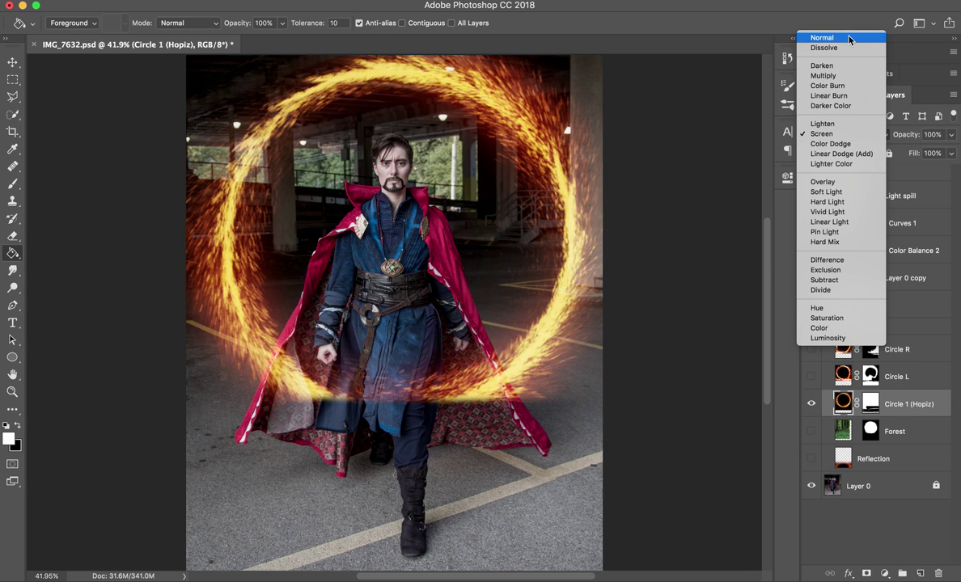
left_click(847, 41)
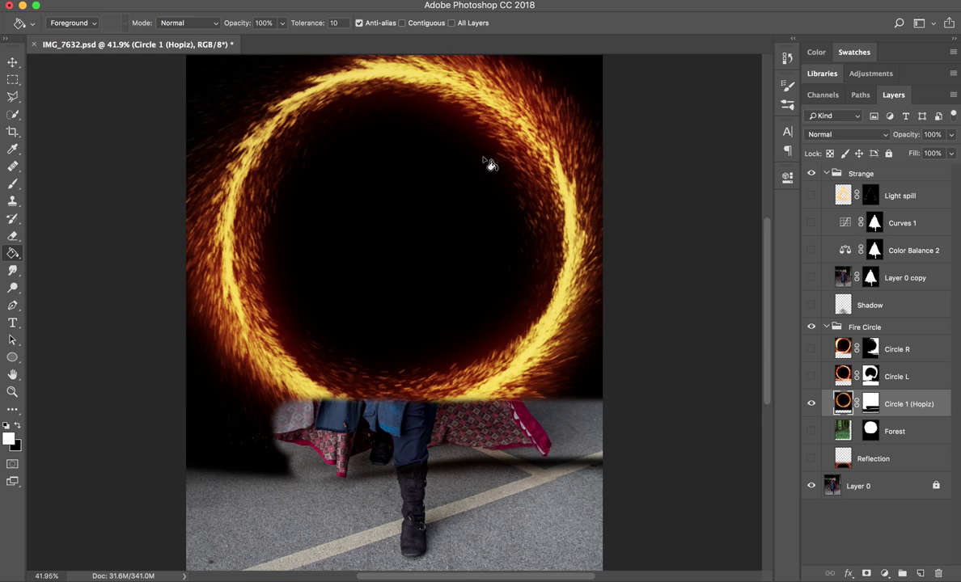
left_click(857, 136)
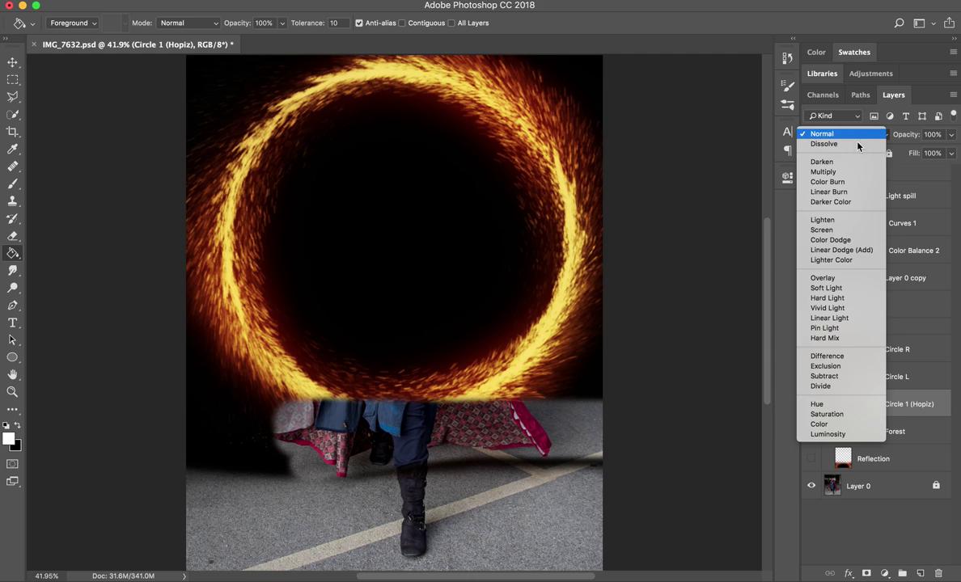
left_click(861, 229)
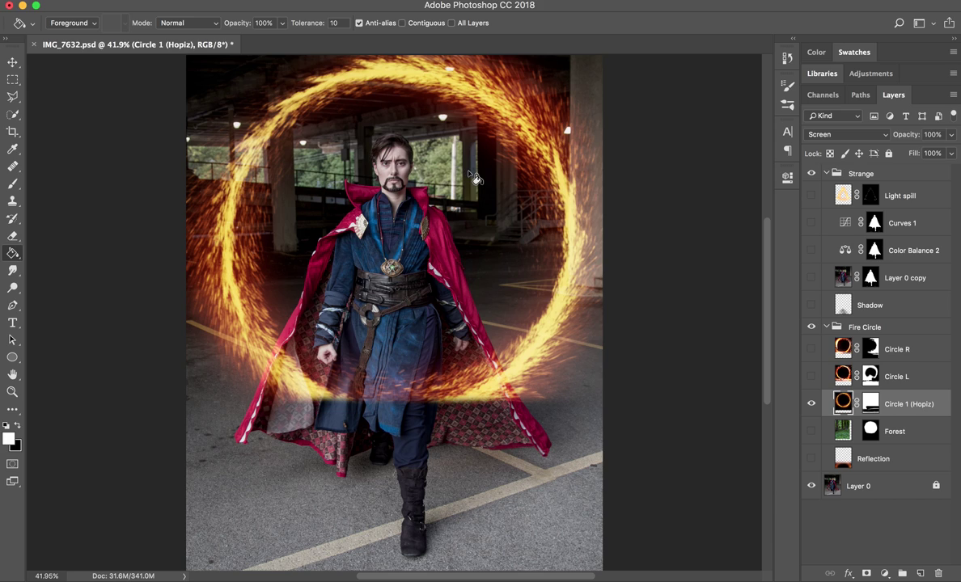
Show the Circle L and Circle R layers again, and toggle Layer 0 copy on and off to compare the portal with the cutout
left_click(810, 377)
left_click(872, 366)
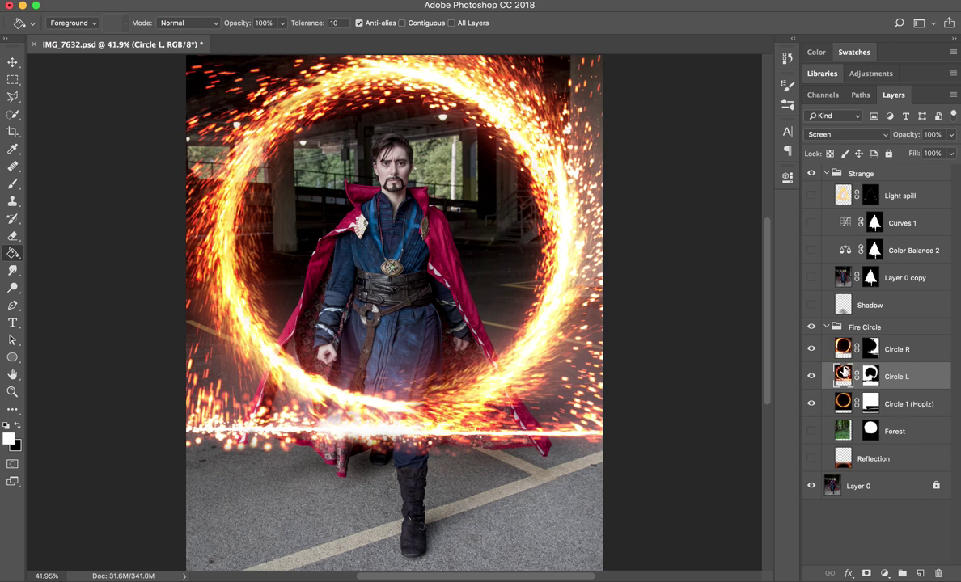
left_click(918, 279)
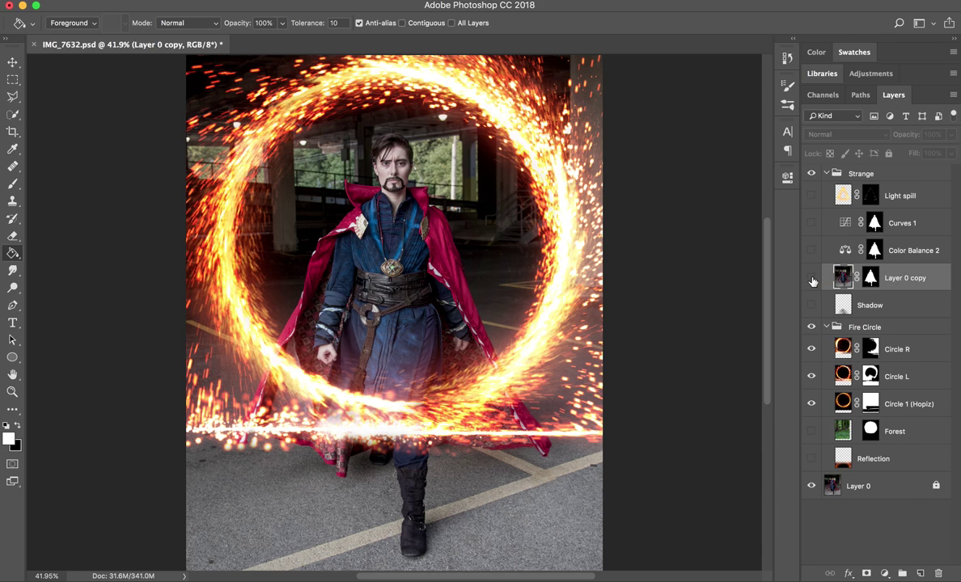
left_click(812, 279)
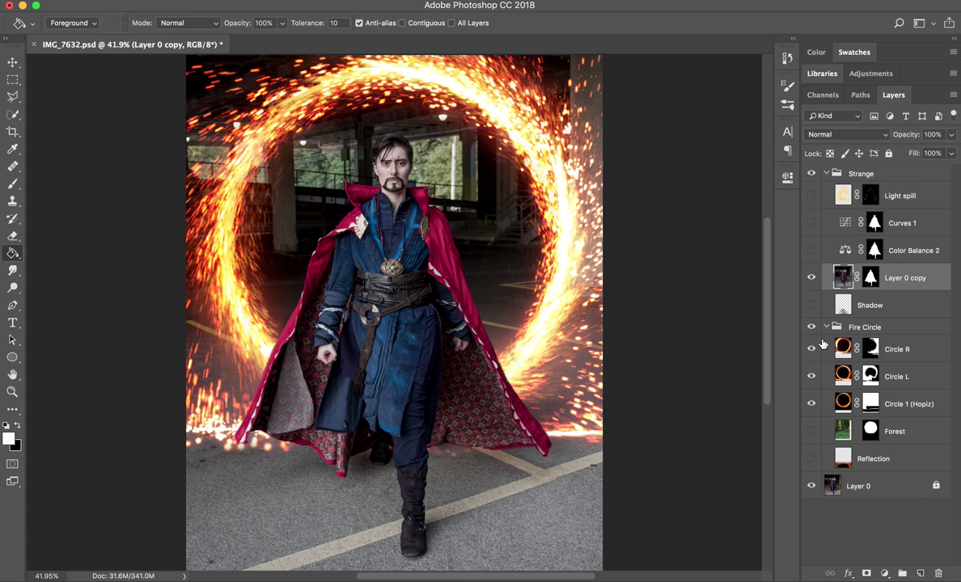
left_click(813, 279)
Show the Forest layer and disable its layer mask to compare the full photo with the masked portal view, leaving the mask enabled
left_click(940, 432)
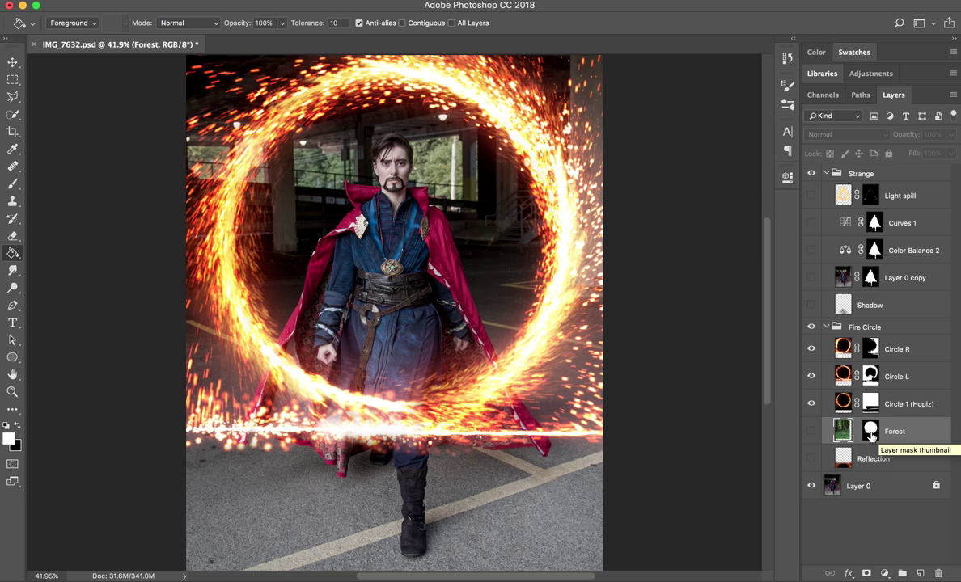
left_click(812, 432)
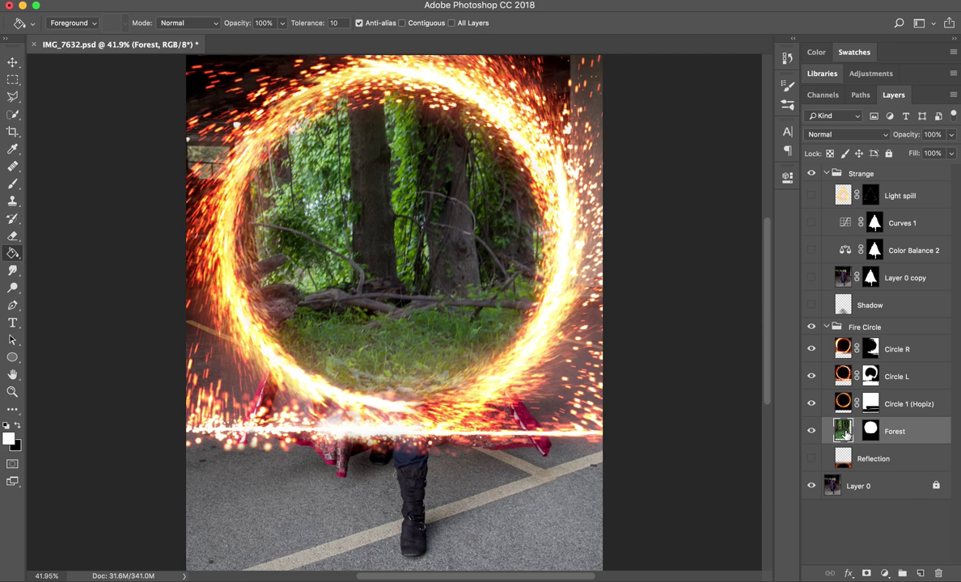
double_click(869, 431)
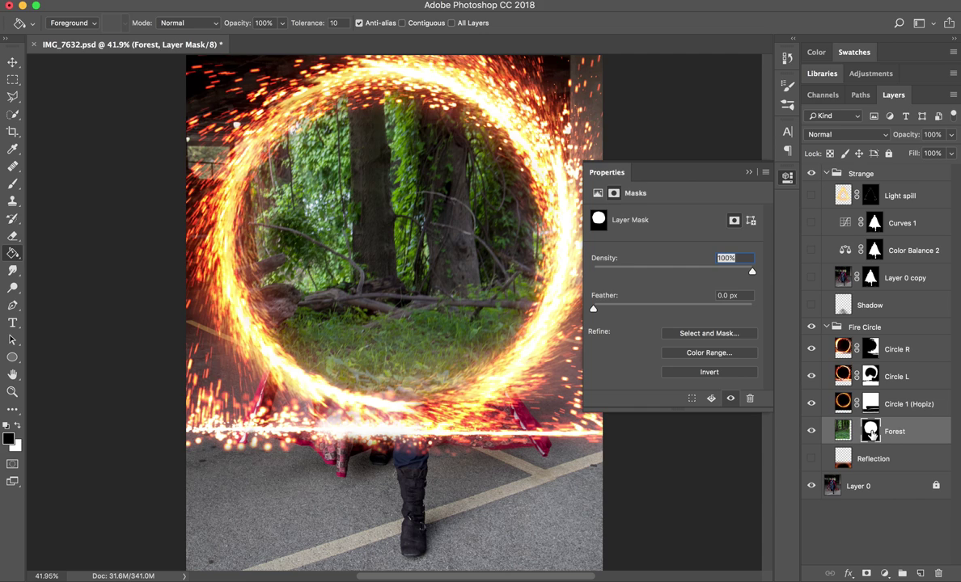
left_click(731, 166)
right_click(865, 431)
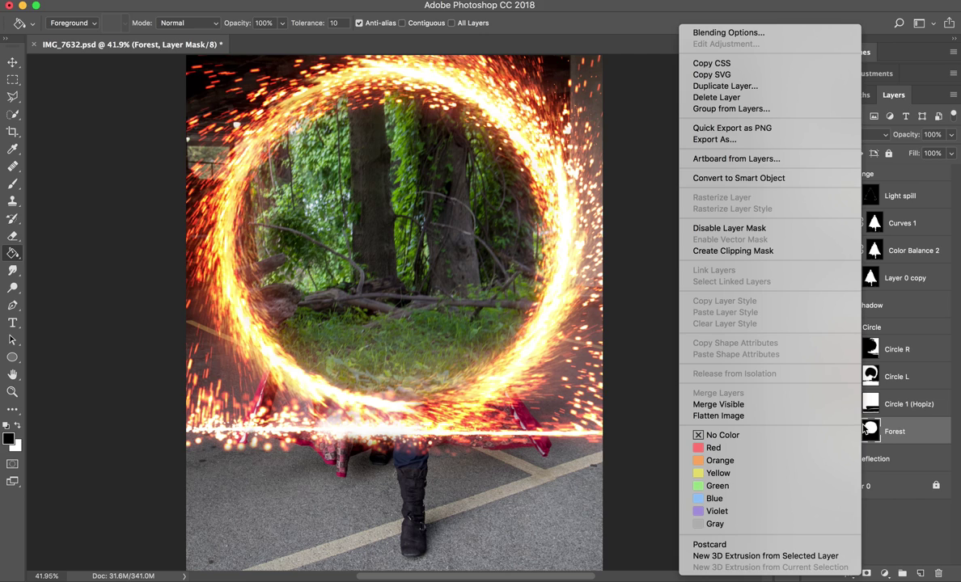
left_click(890, 417)
right_click(869, 434)
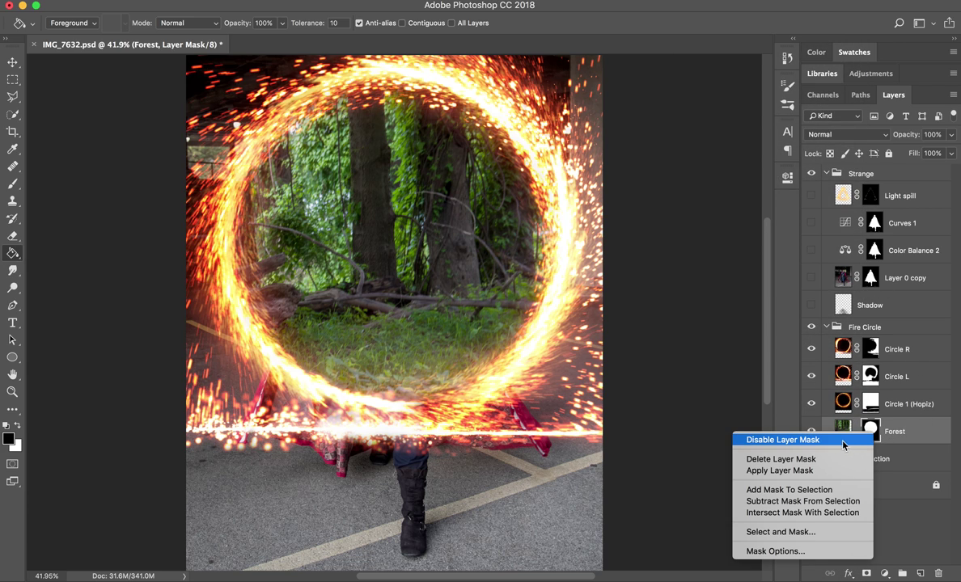
left_click(841, 441)
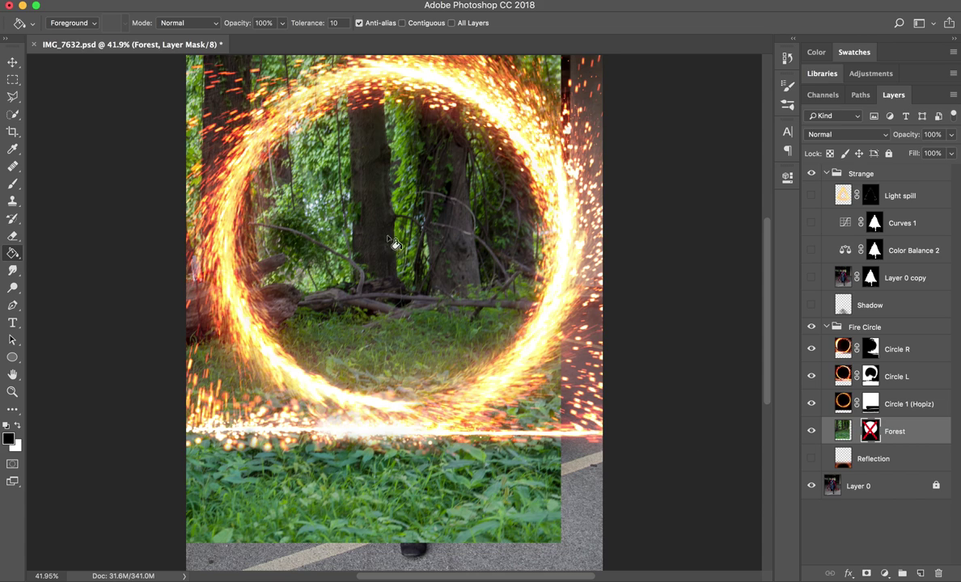
left_click(13, 62)
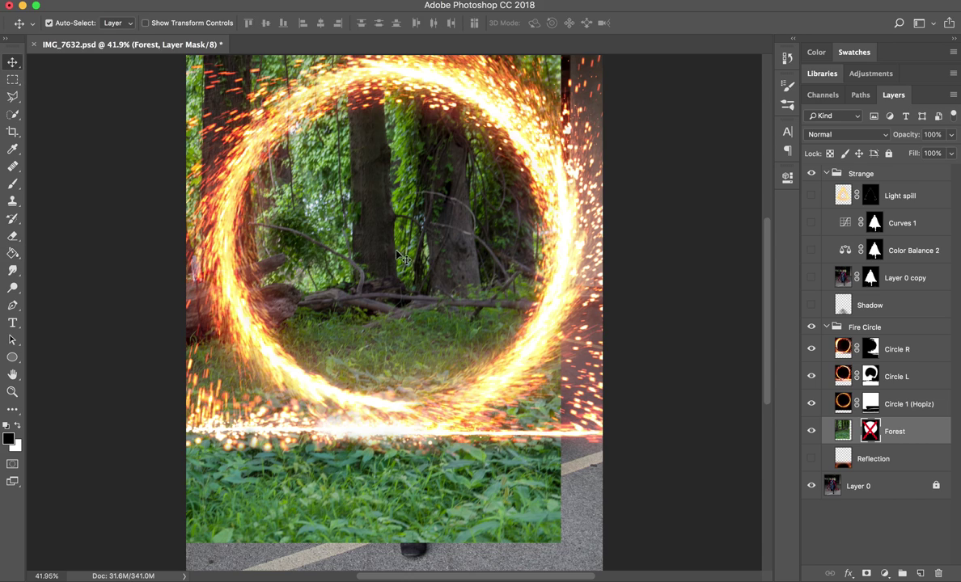
left_click(871, 431, "shift")
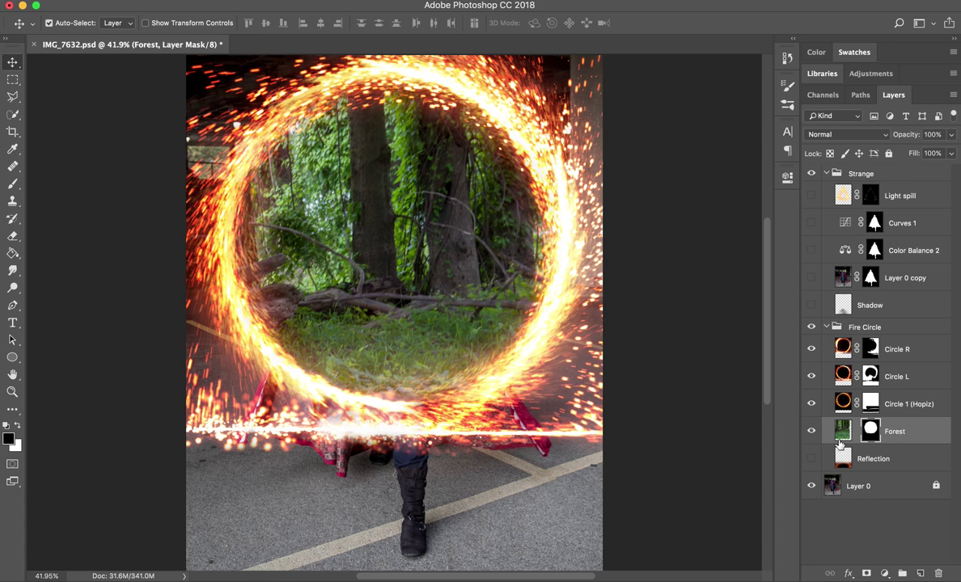
Show the Layer 0 copy cutout in front of the portal and the Reflection layer on the ground
left_click(811, 278)
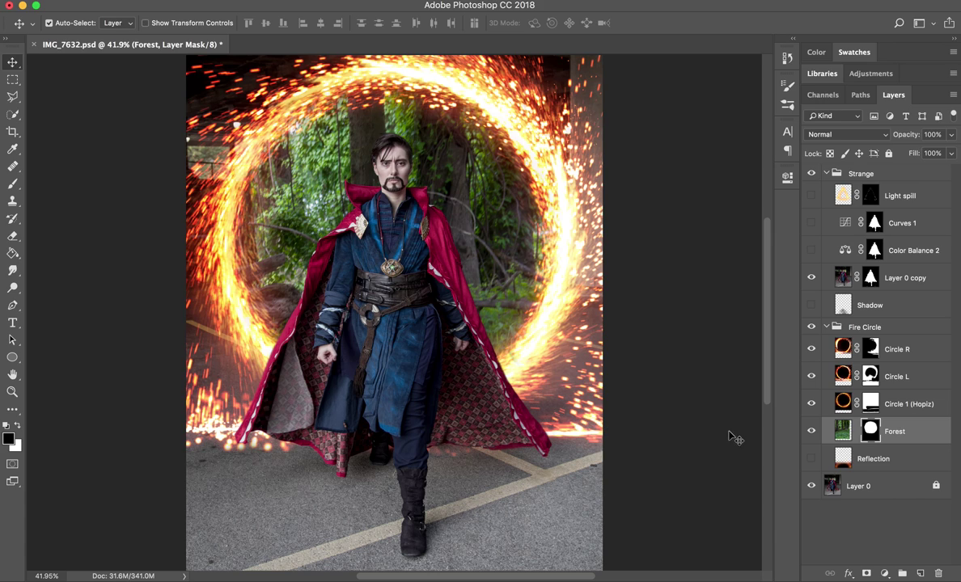
left_click(906, 459)
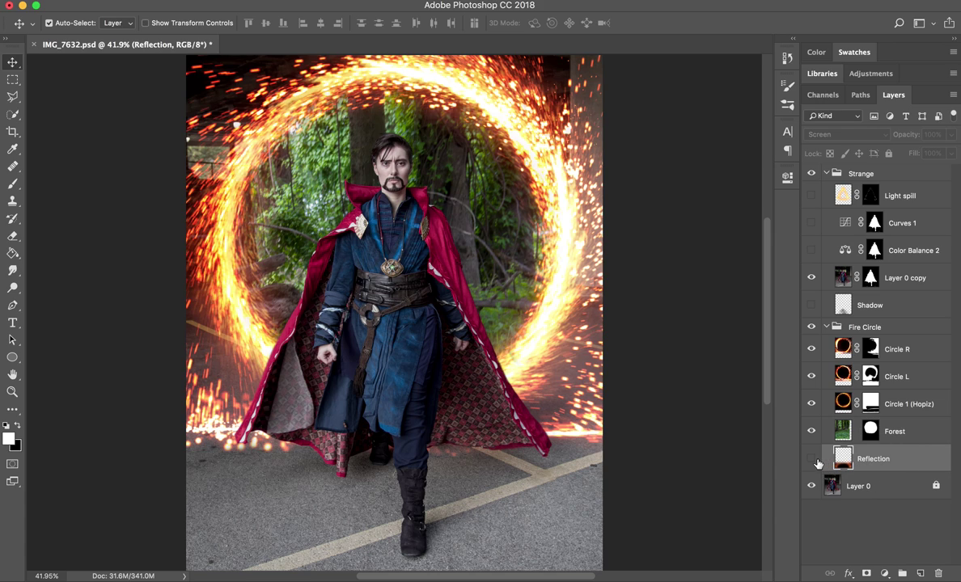
left_click(914, 346)
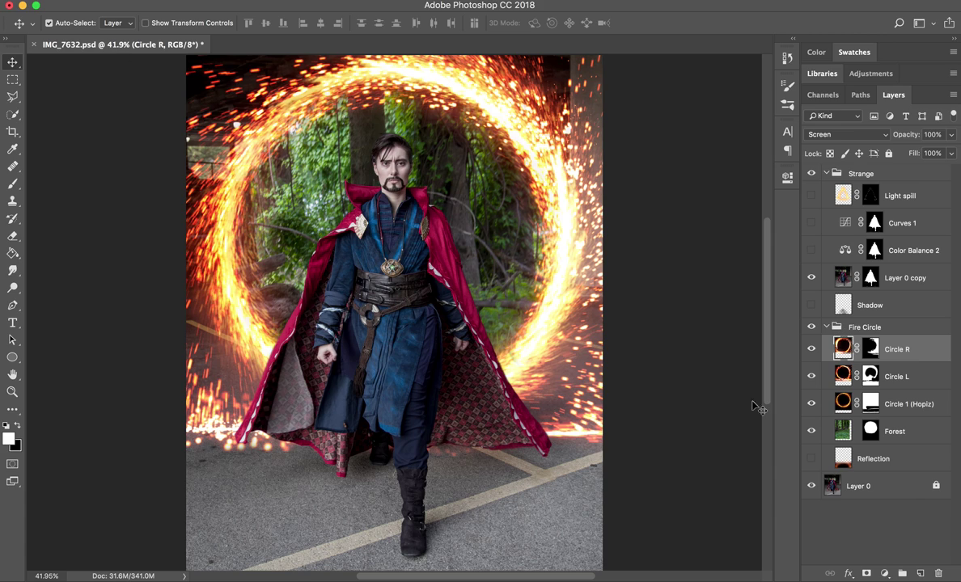
left_click(873, 460)
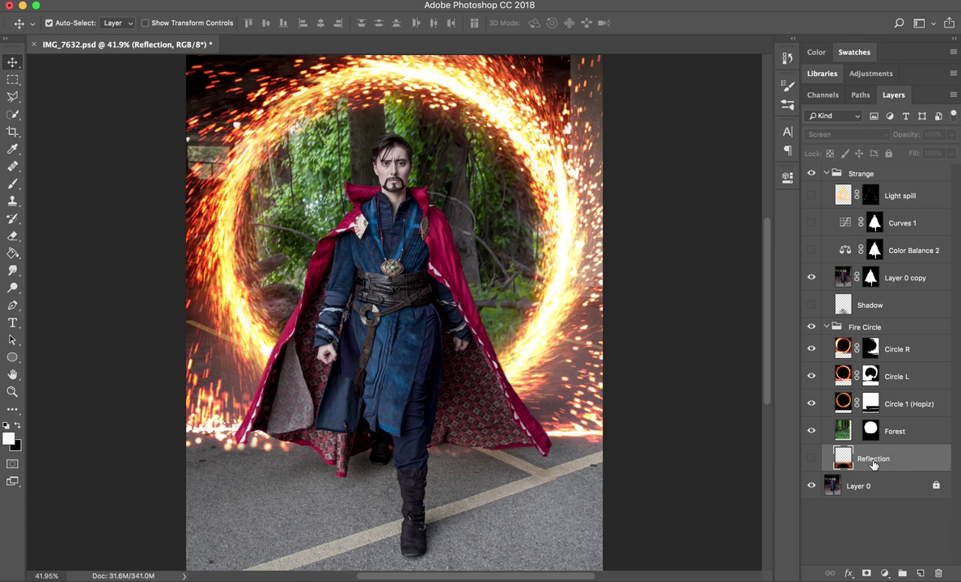
left_click(812, 461)
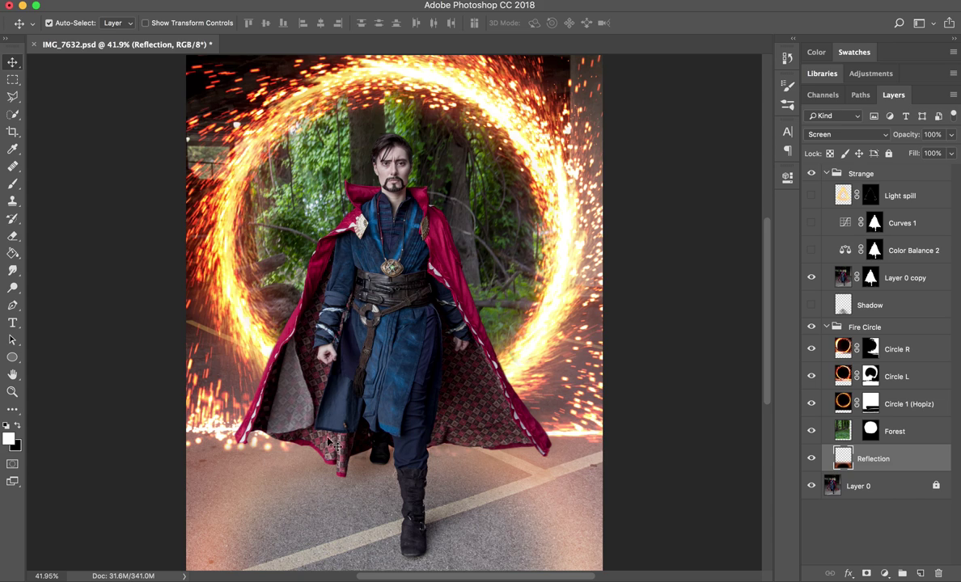
Hide the Layer 0 copy cutout to examine the Reflection layer's glow on the ground, and show the cutout again
left_click(926, 438)
left_click(925, 460)
left_click(811, 277)
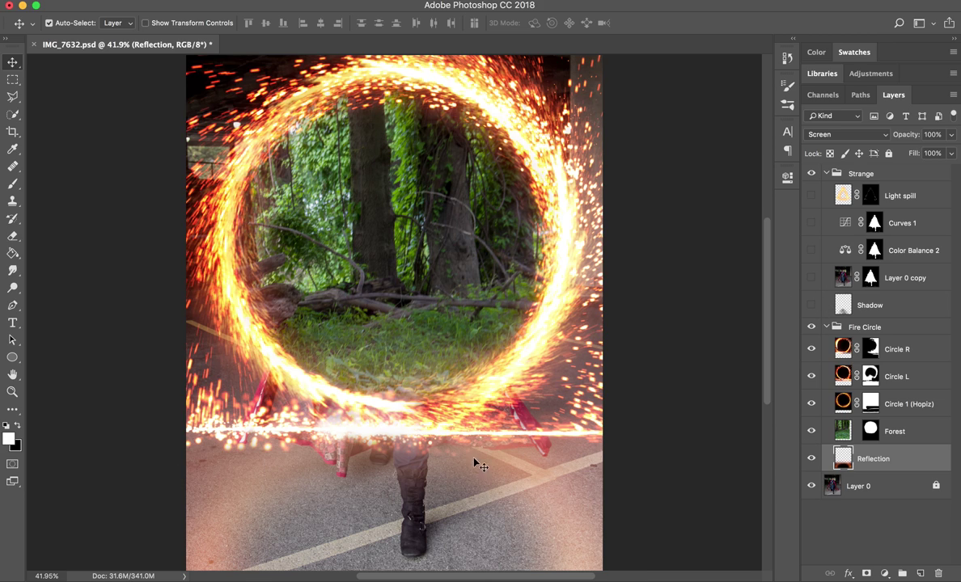
left_click(811, 277)
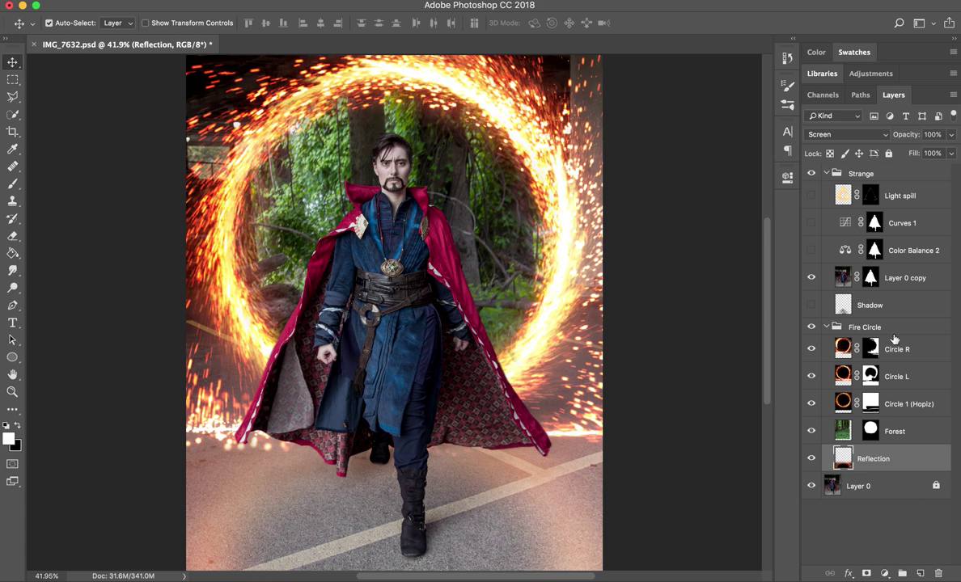
Show the Shadow layer beneath the Layer 0 copy cutout
left_click(943, 276)
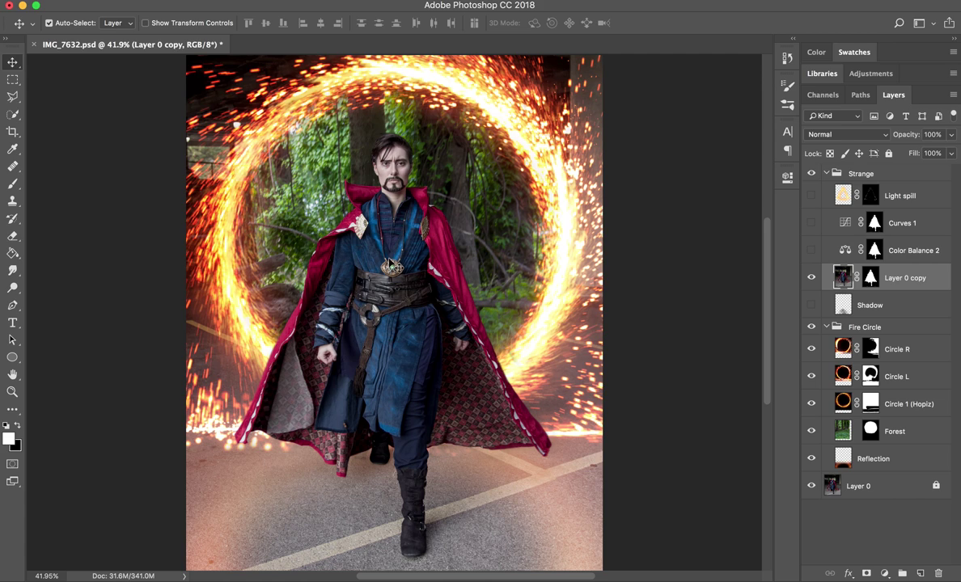
left_click(843, 297)
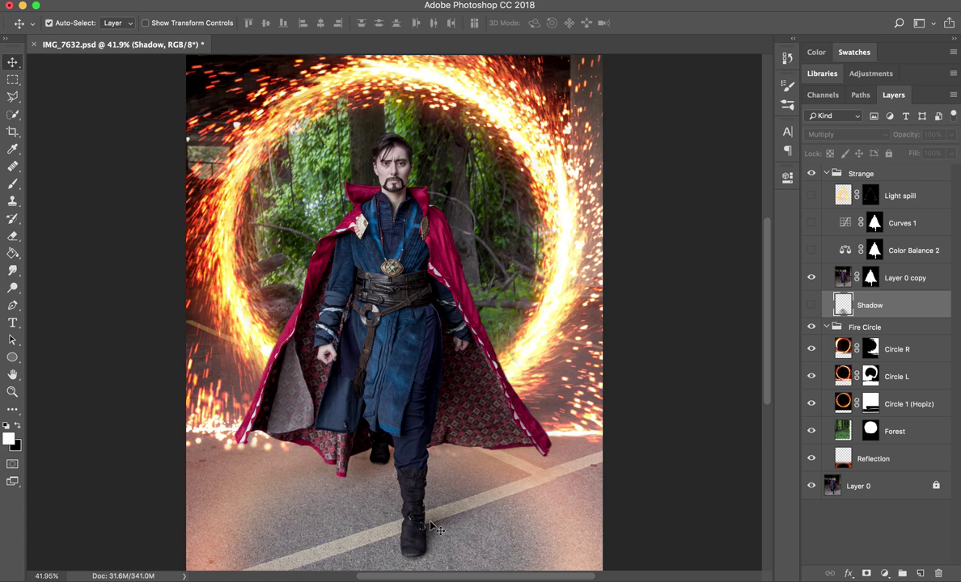
left_click(812, 306)
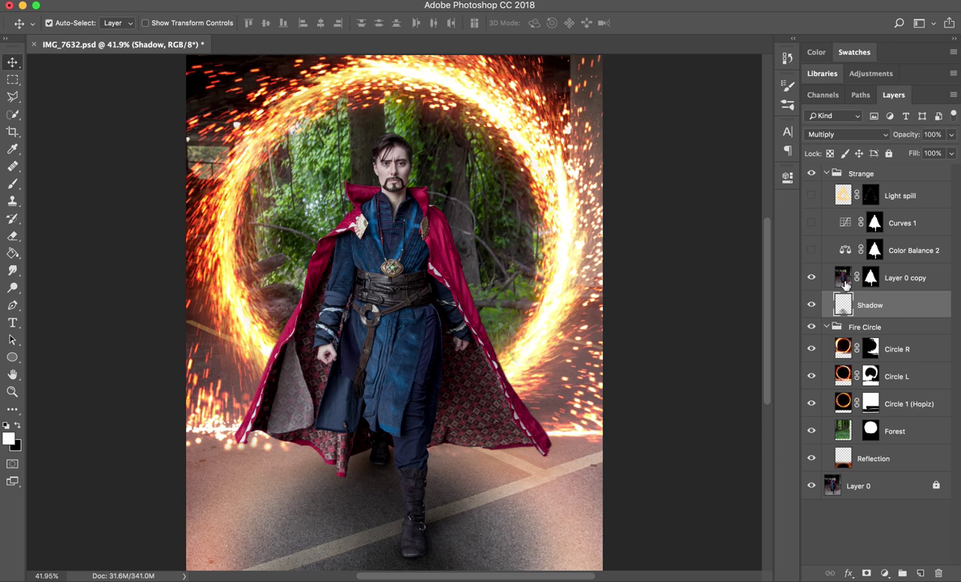
Switch the Shadow layer's blend mode to Normal for comparison, and set it back to Multiply
left_click(843, 138)
left_click(841, 95)
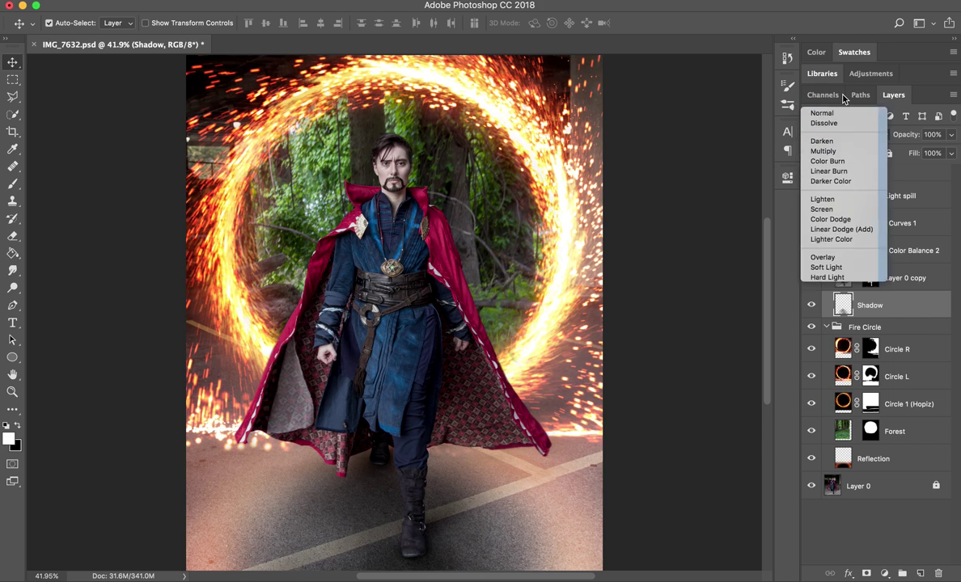
left_click(841, 134)
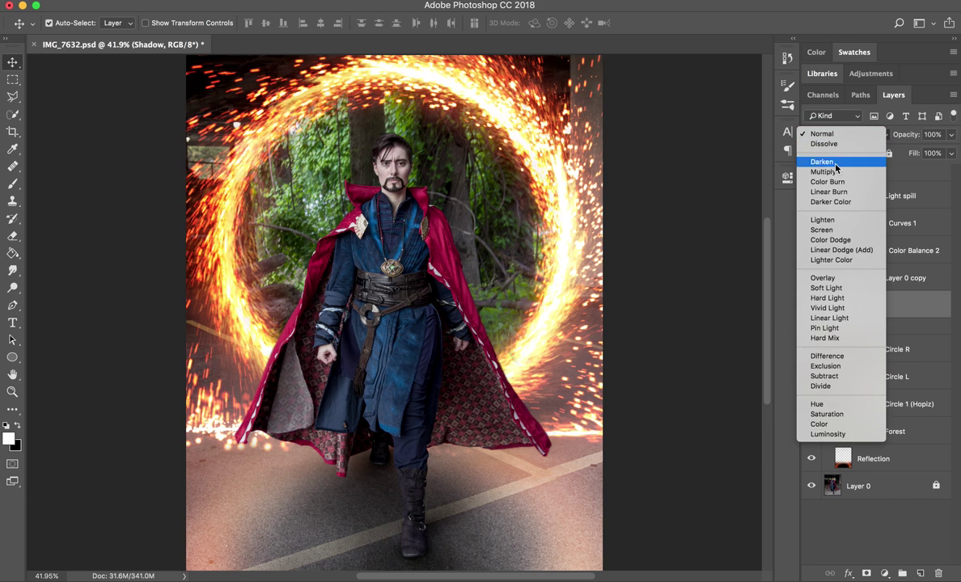
left_click(823, 172)
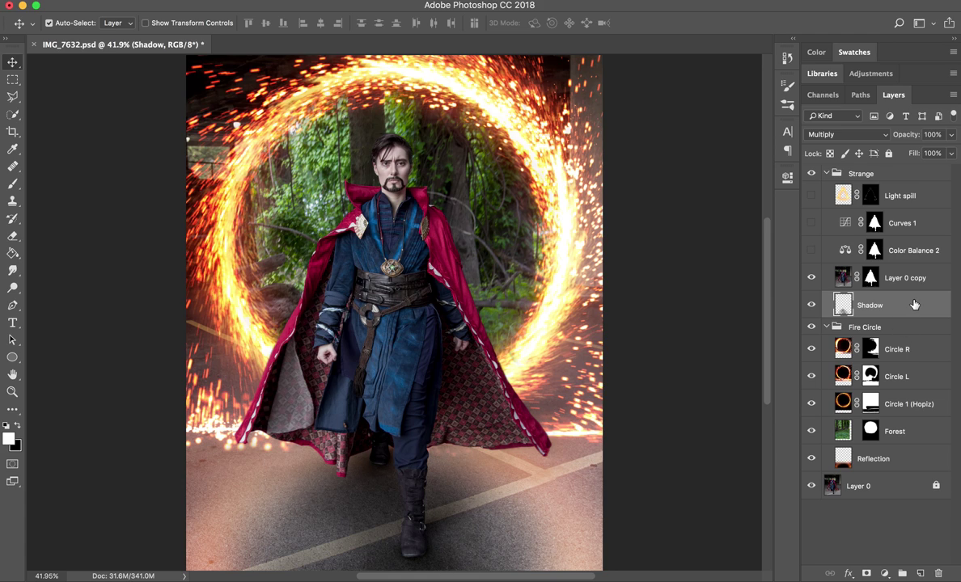
left_click(850, 135)
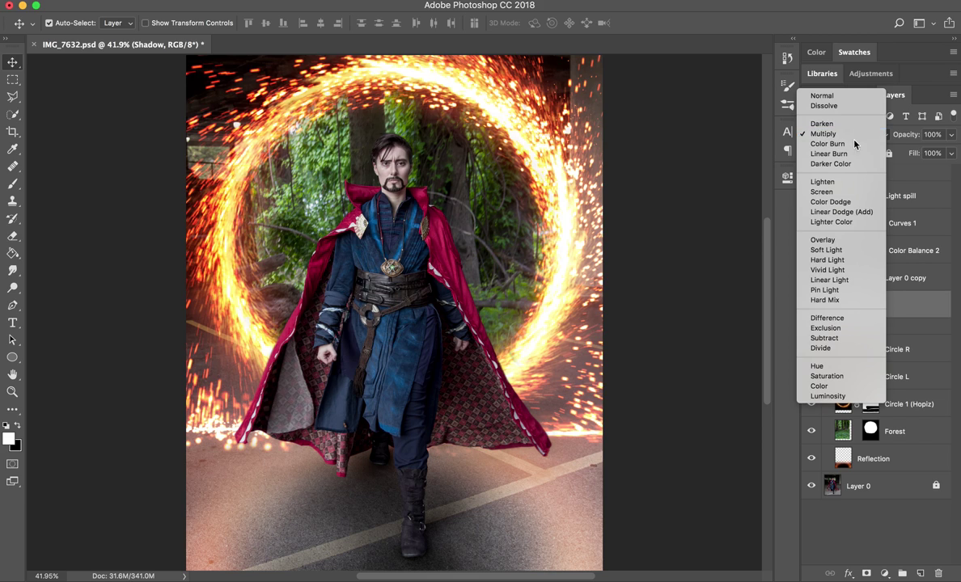
left_click(799, 133)
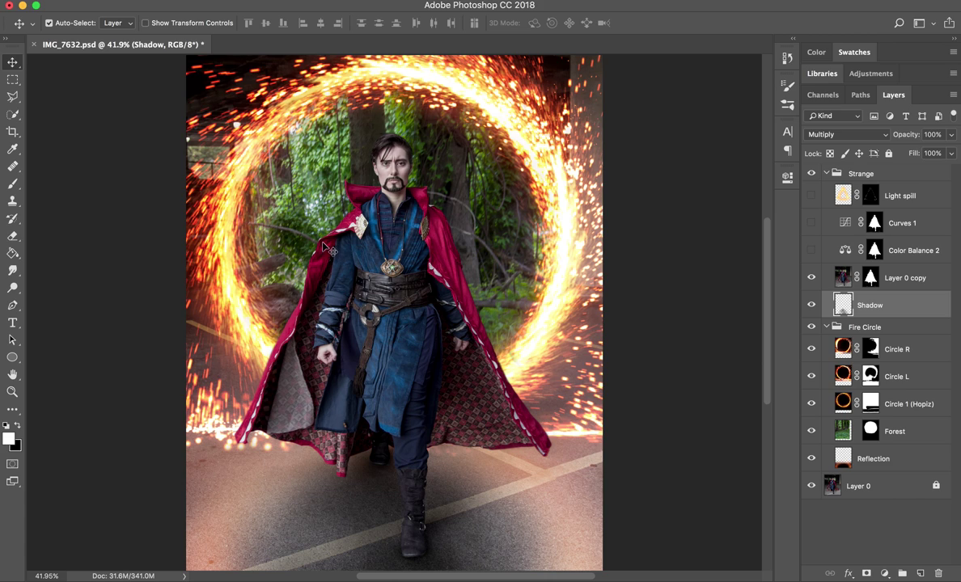
Show the Light spill layer and disable its layer mask to compare the unmasked glow, leaving the mask enabled
left_click(932, 197)
left_click(812, 197)
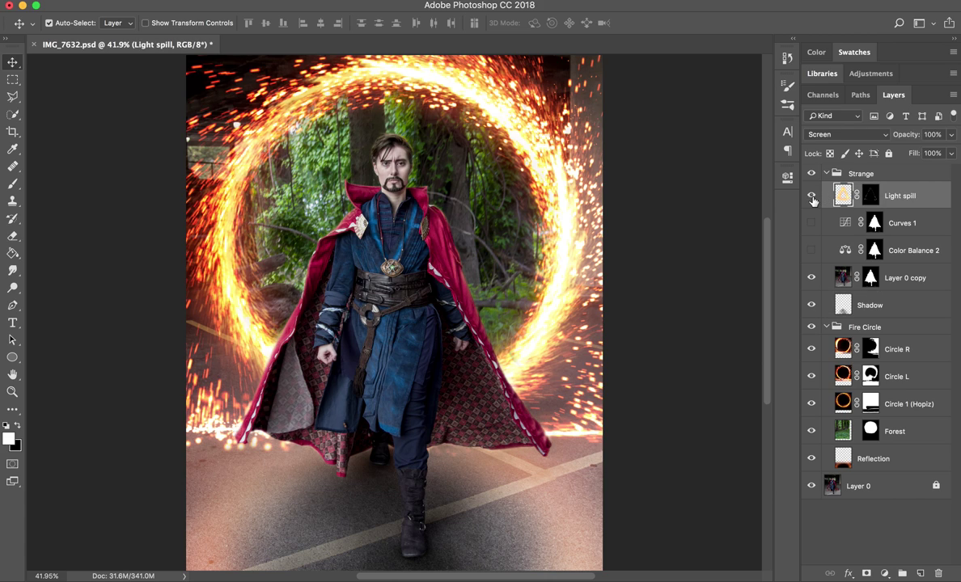
left_click(870, 195)
right_click(865, 198)
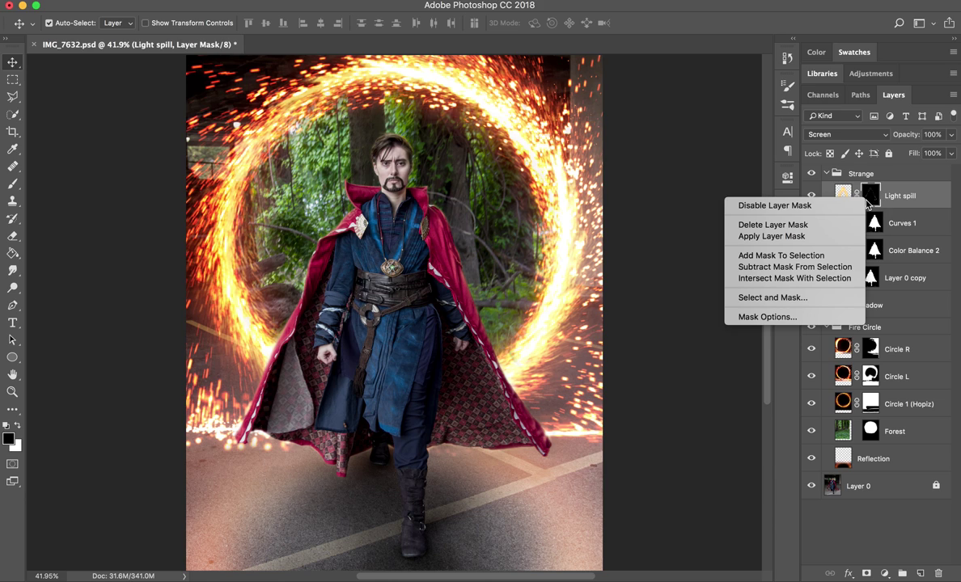
left_click(808, 205)
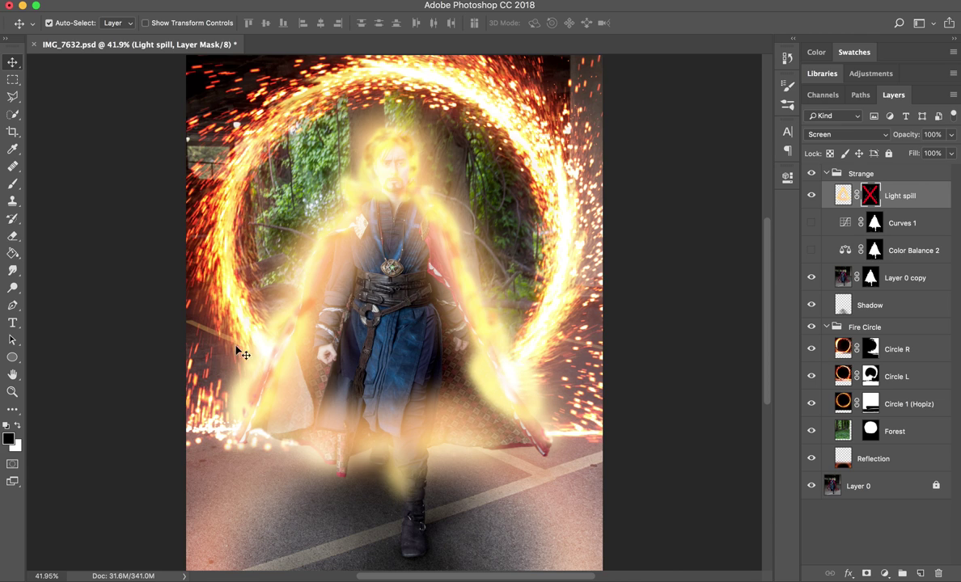
left_click(870, 196, "shift")
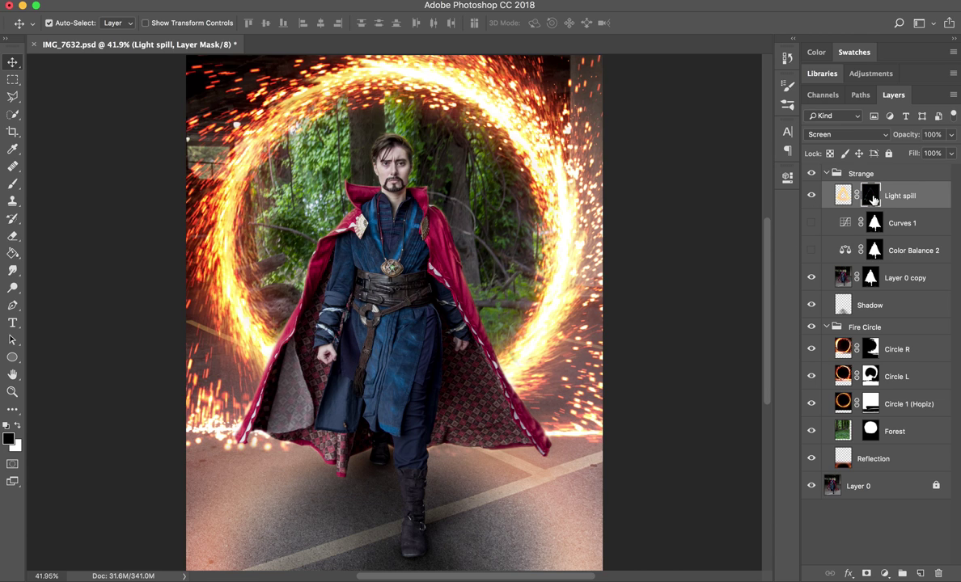
left_click(843, 195)
left_click(870, 196)
Toggle the Light spill layer's visibility to compare the rim light around the head, collar and shoulders
left_click(12, 394)
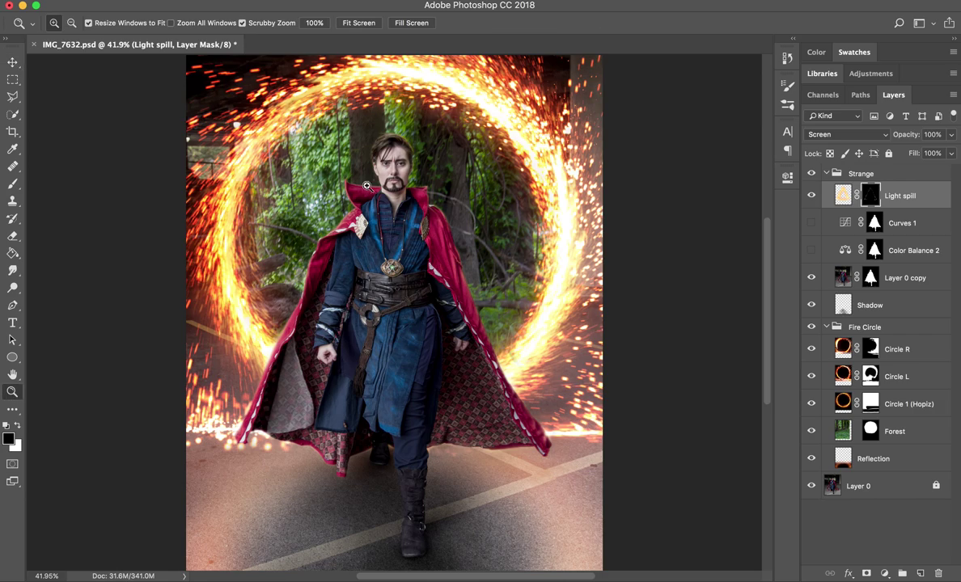
left_click_drag(362, 149, 422, 270)
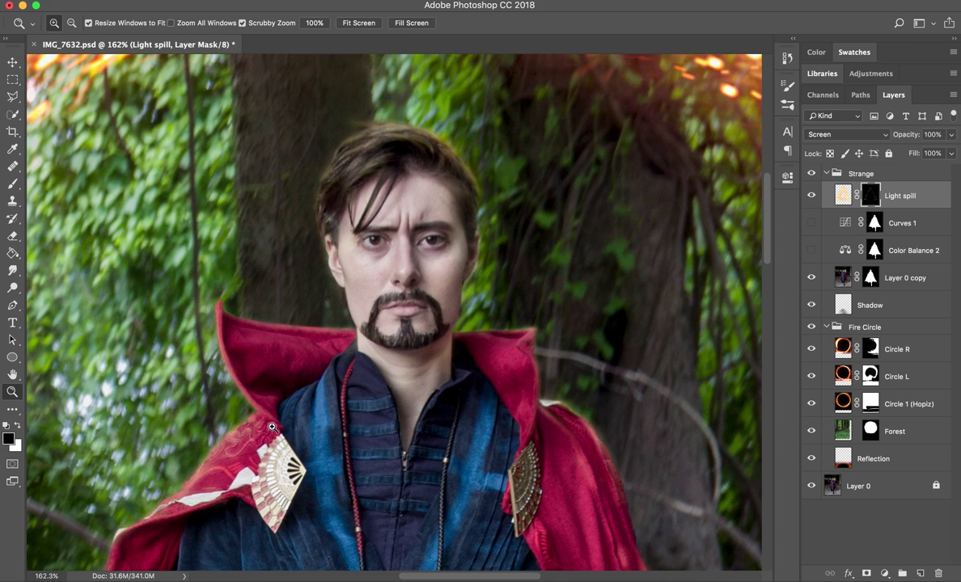
scroll(550, 466, "down", 1)
scroll(550, 466, "down", 1)
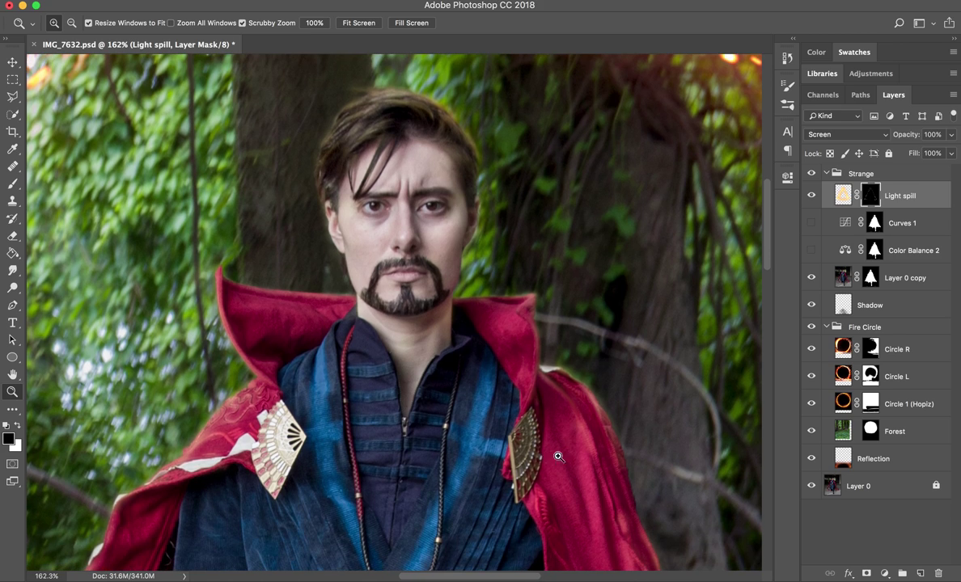
left_click(812, 197)
left_click(812, 196)
Toggle the Light spill layer's visibility to compare the glow on the cape's lower edge beside the sparks, and fit the whole image on screen
scroll(651, 437, "down", 5)
scroll(700, 496, "down", 10)
scroll(700, 496, "right", 8)
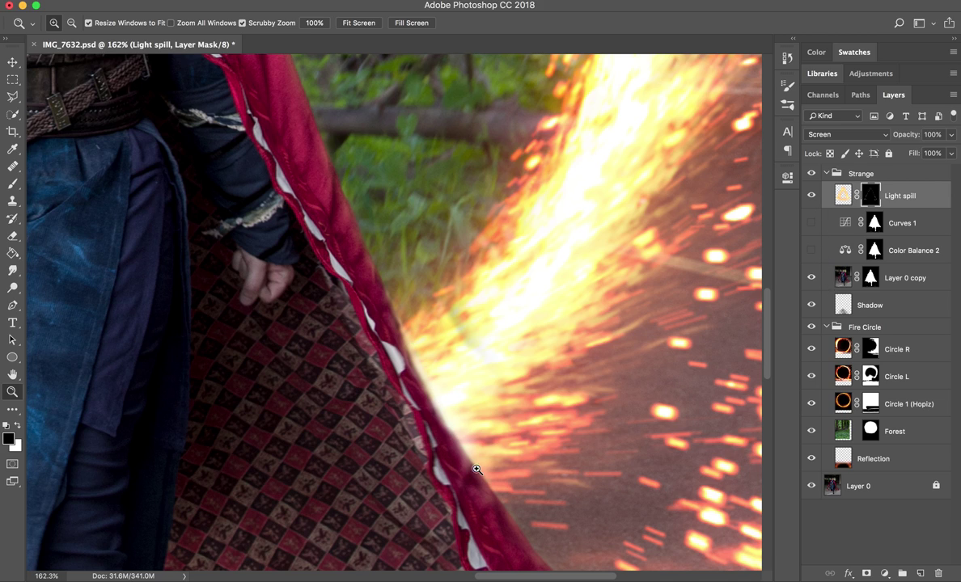
left_click(811, 195)
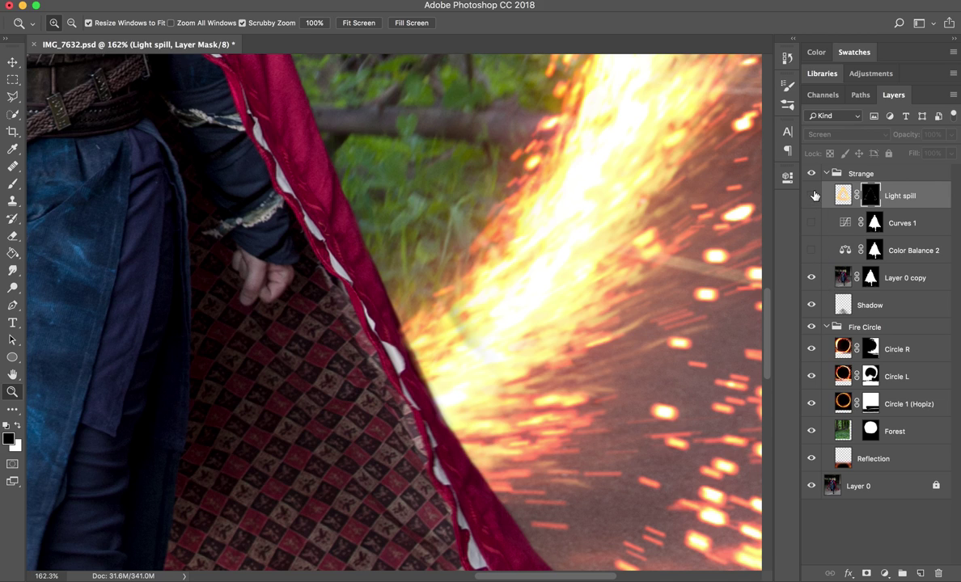
left_click(811, 195)
scroll(451, 362, "down", 2)
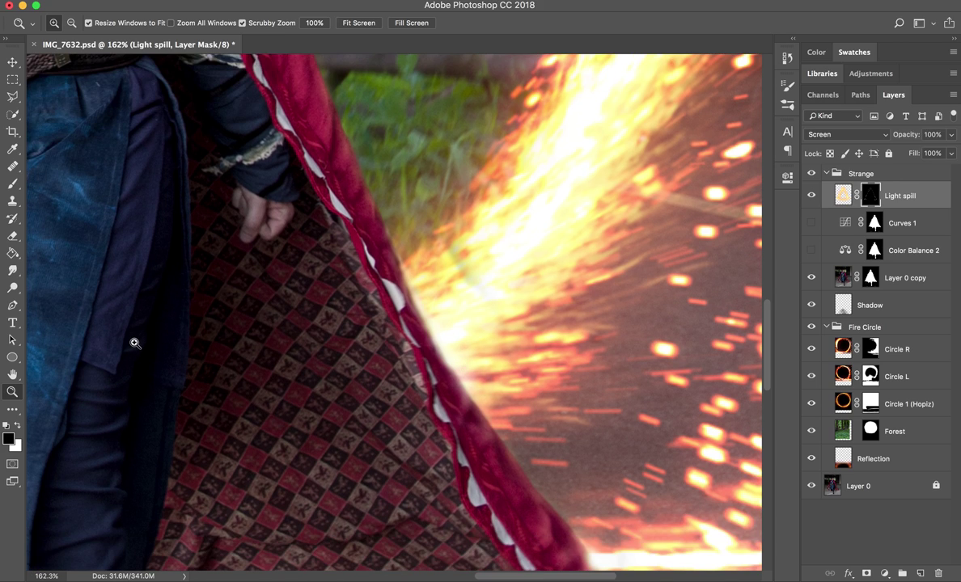
left_click(380, 0)
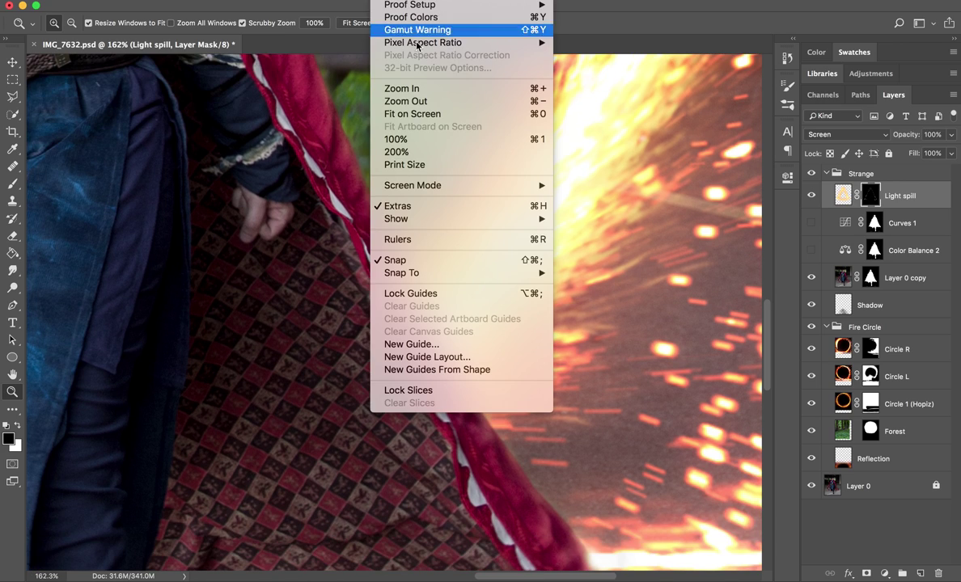
left_click(413, 114)
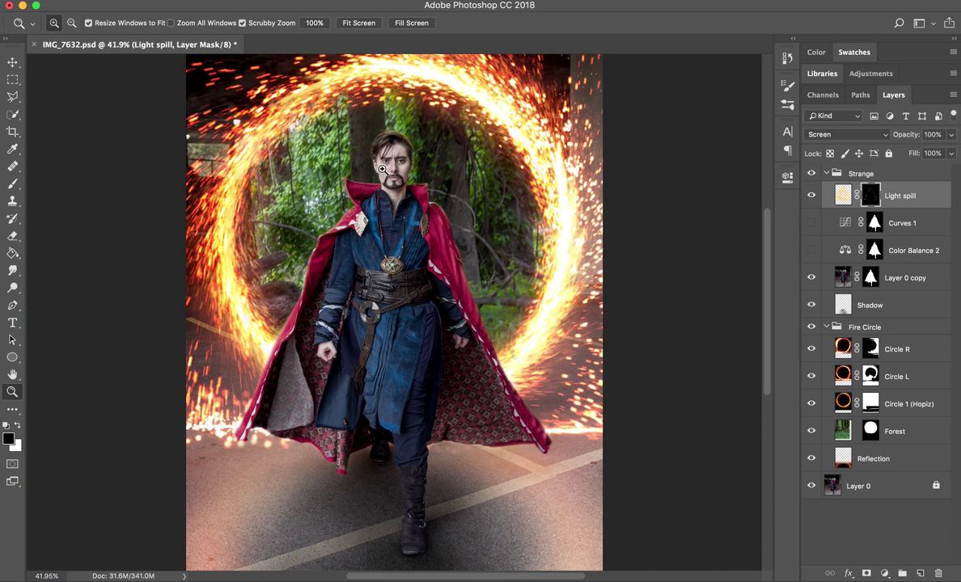
Show the Curves 1 and Color Balance 2 adjustment layers masked to the figure in the Strange group
left_click(16, 61)
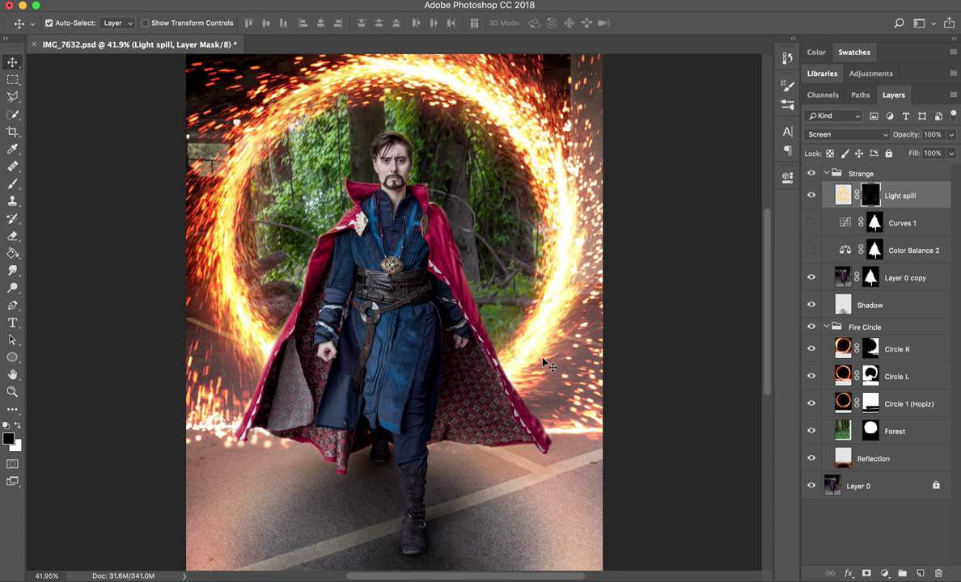
left_click(926, 226)
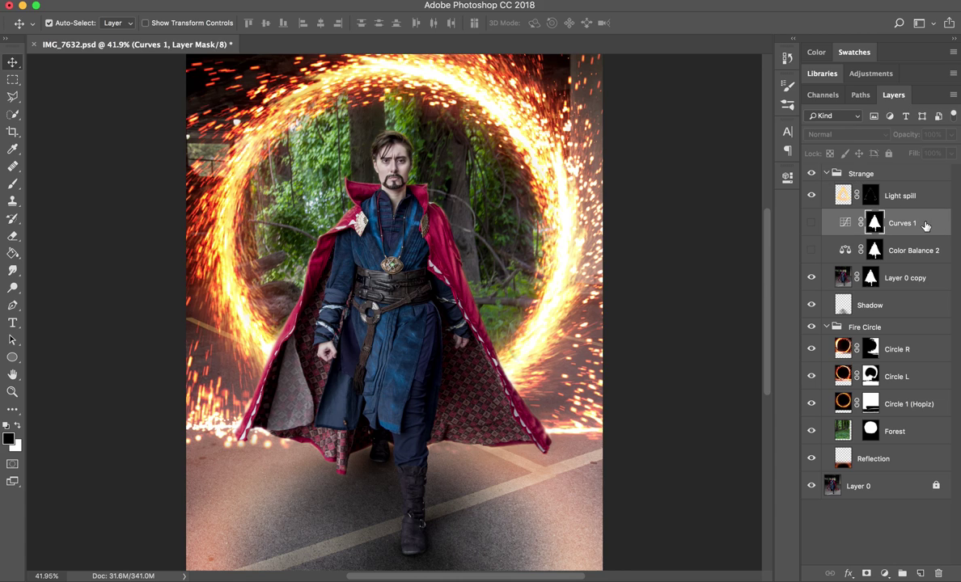
left_click(811, 223)
left_click(812, 224)
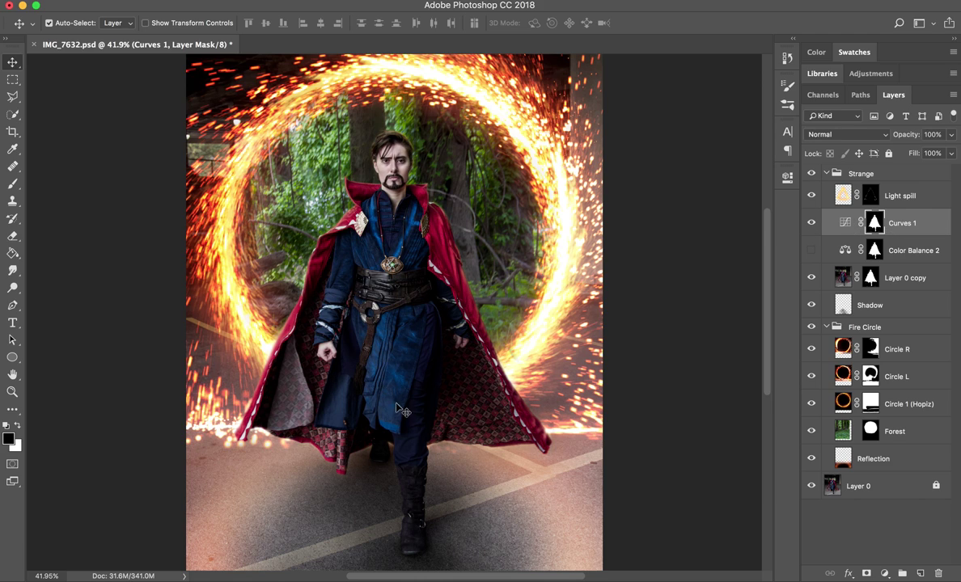
left_click(890, 277)
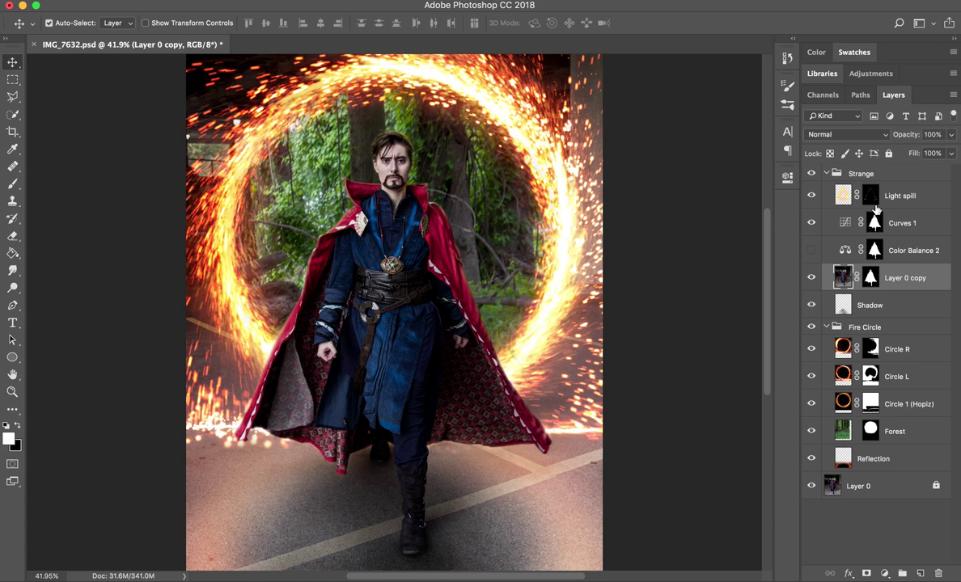
left_click(931, 225)
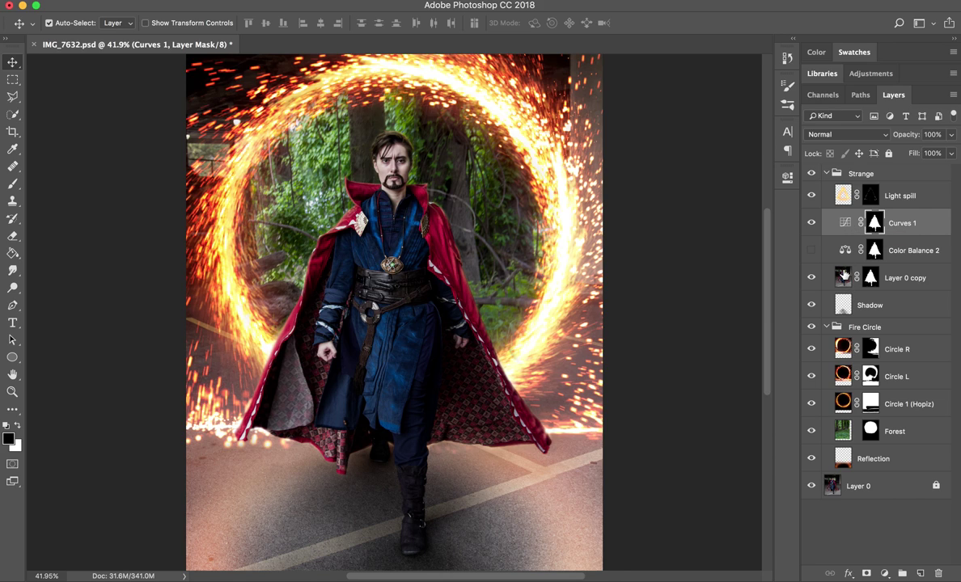
left_click(900, 246)
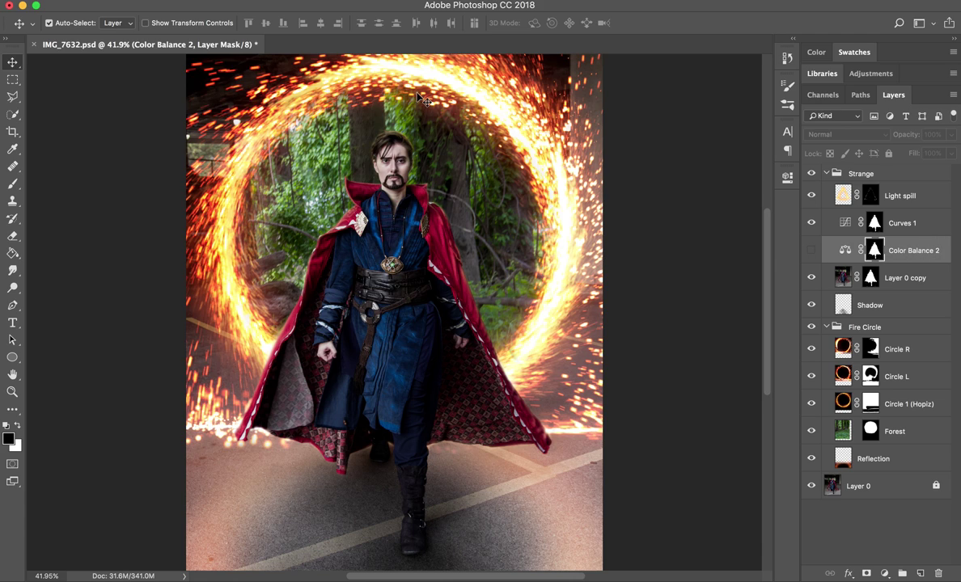
left_click(810, 253)
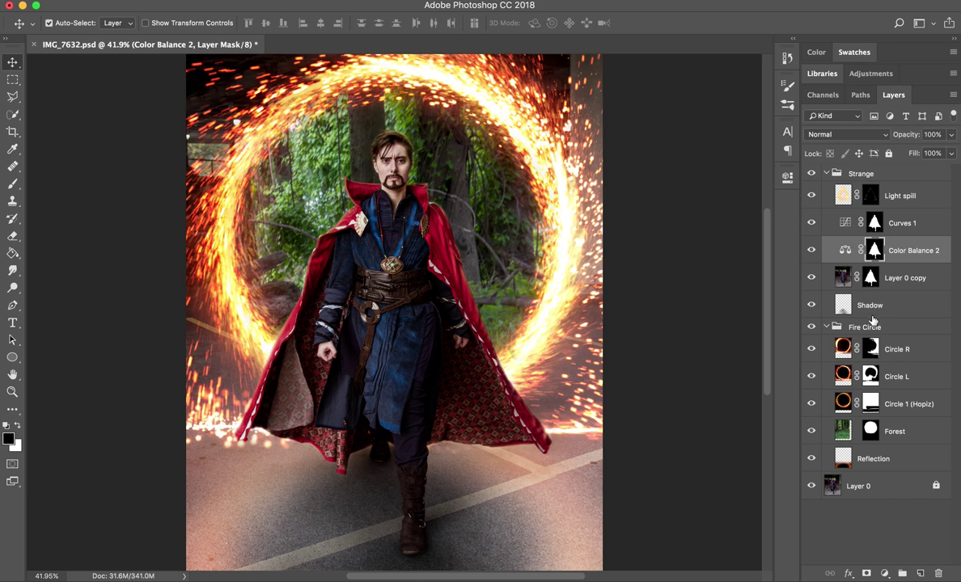
Collapse the Strange and Fire Circle groups, hide and reshow both to compare the composite with the original photo, and expand them again
left_click(826, 327)
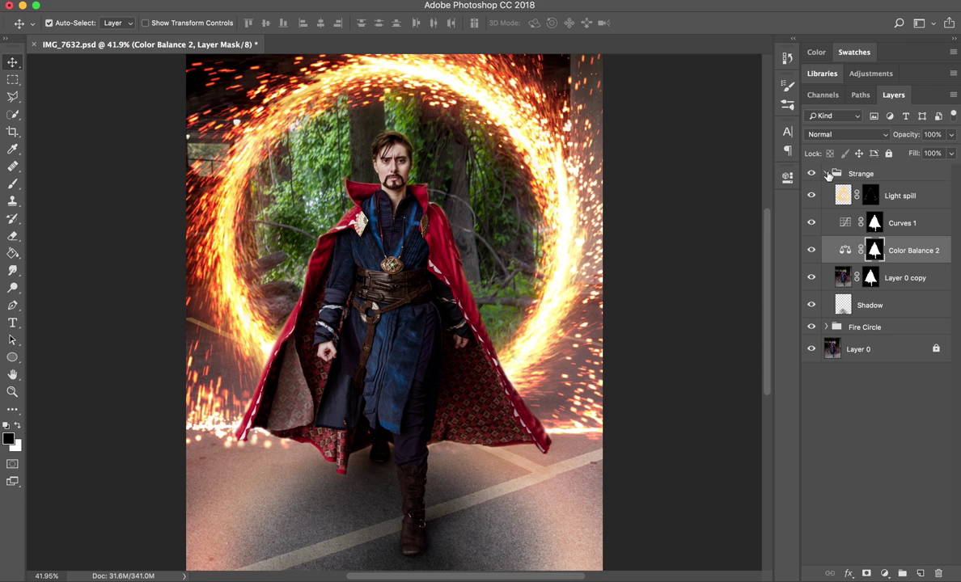
left_click(826, 173)
left_click(811, 173)
left_click(811, 191)
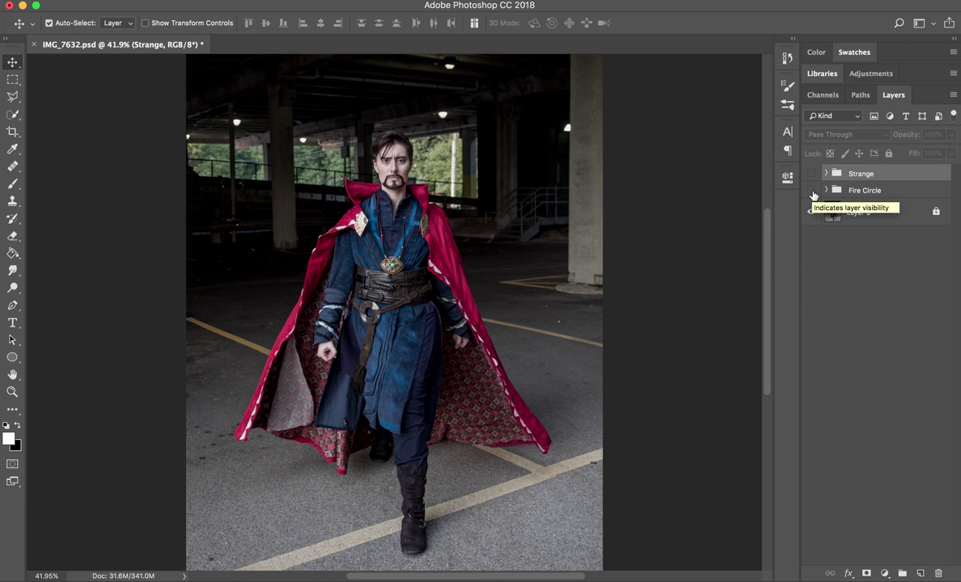
left_click(811, 191)
left_click(811, 173)
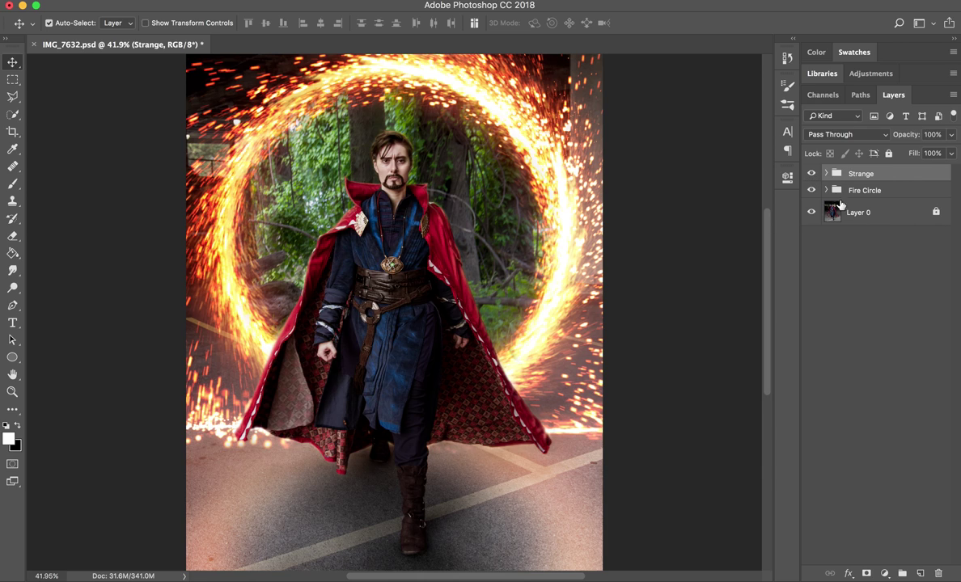
left_click(832, 191)
left_click(825, 191, "super")
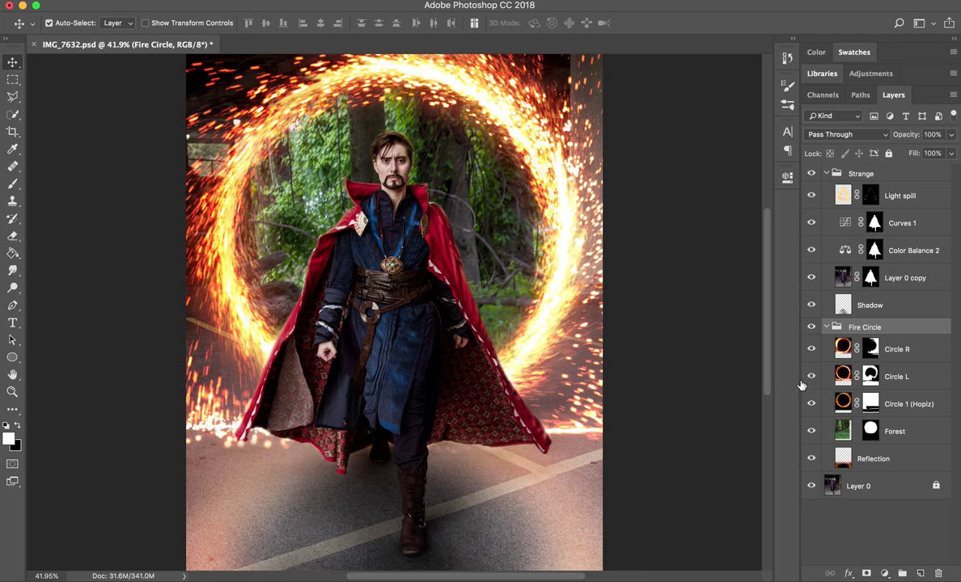